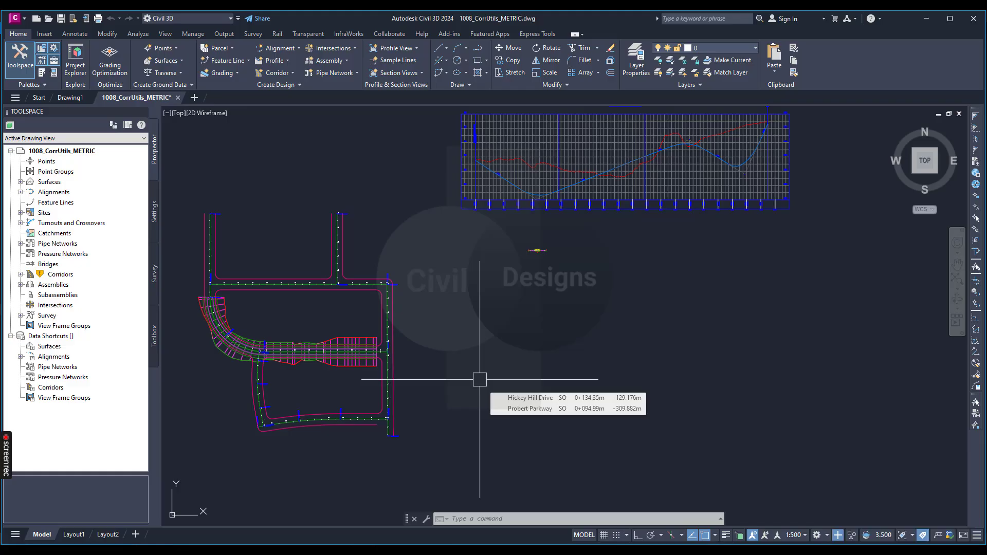
pyautogui.scroll(-2, 484, 369)
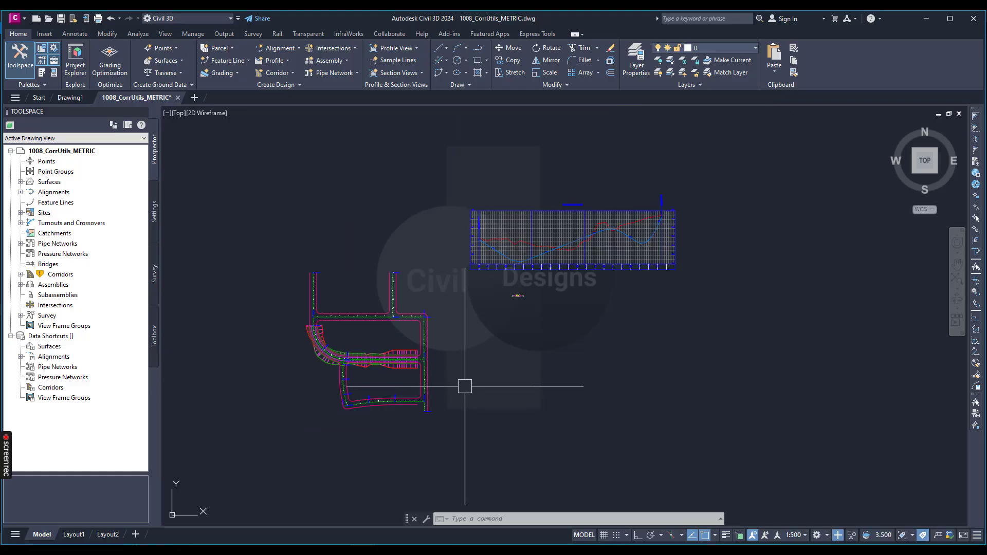
pyautogui.scroll(4, 465, 385)
pyautogui.scroll(-2, 515, 311)
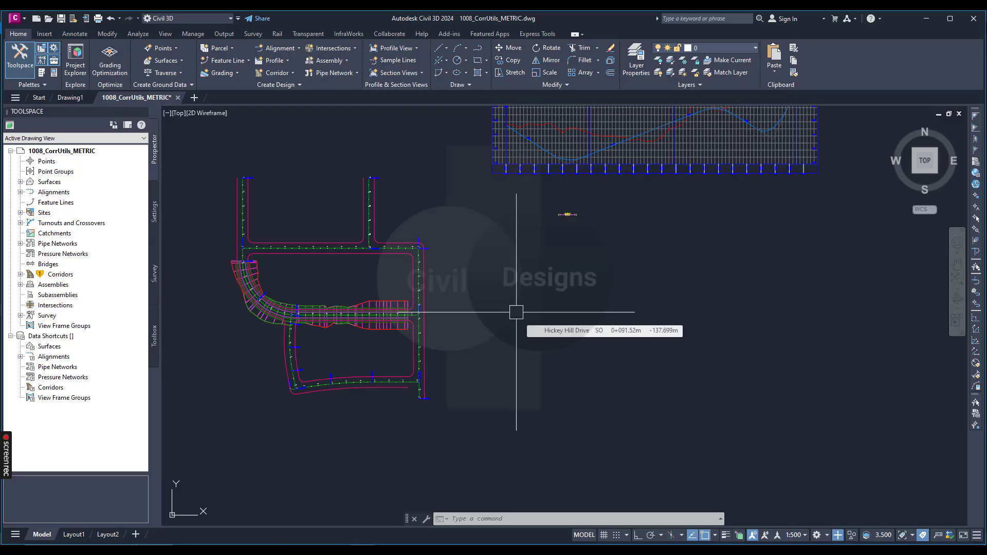
pyautogui.scroll(-2, 529, 337)
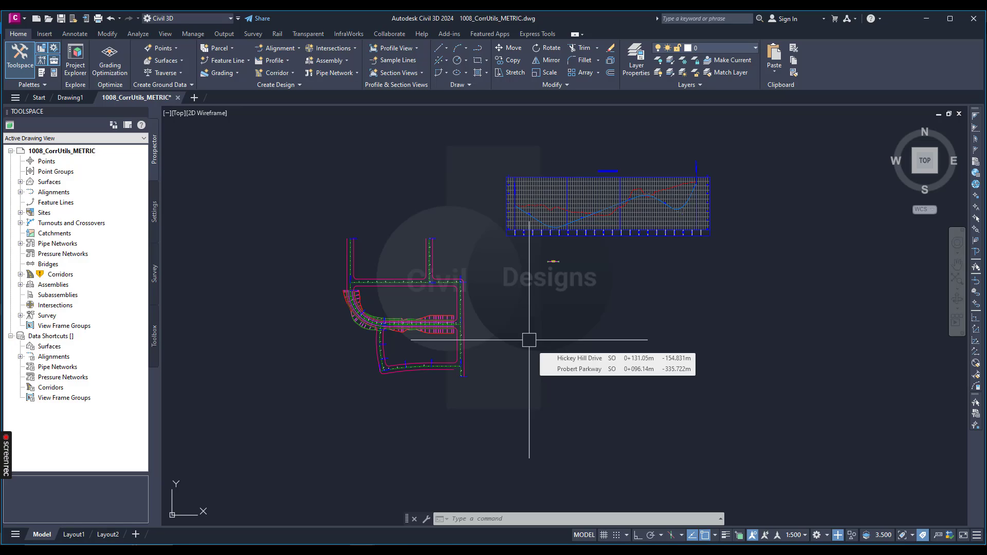
# Select the Cunningham Court corridor in the plan view
pyautogui.scroll(4, 397, 329)
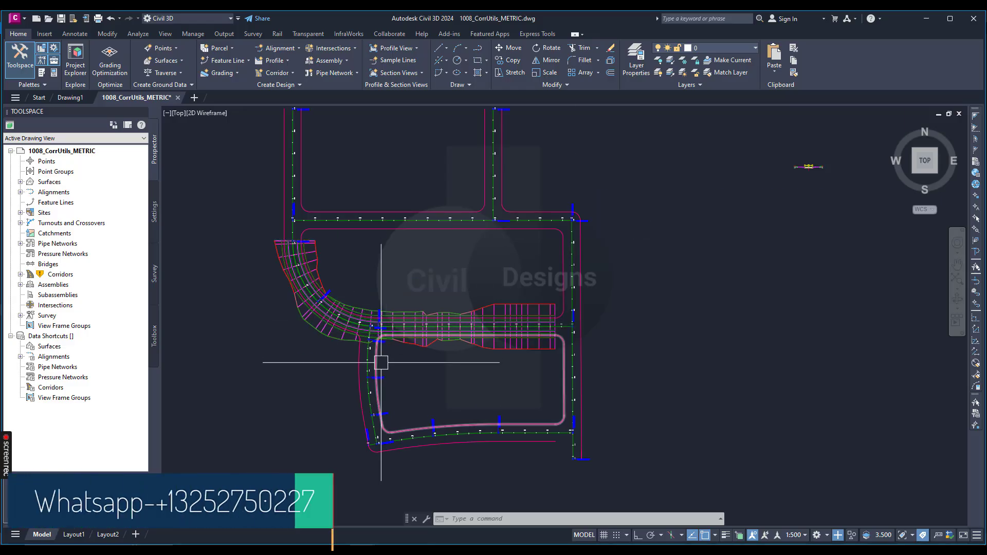
pyautogui.scroll(4, 473, 344)
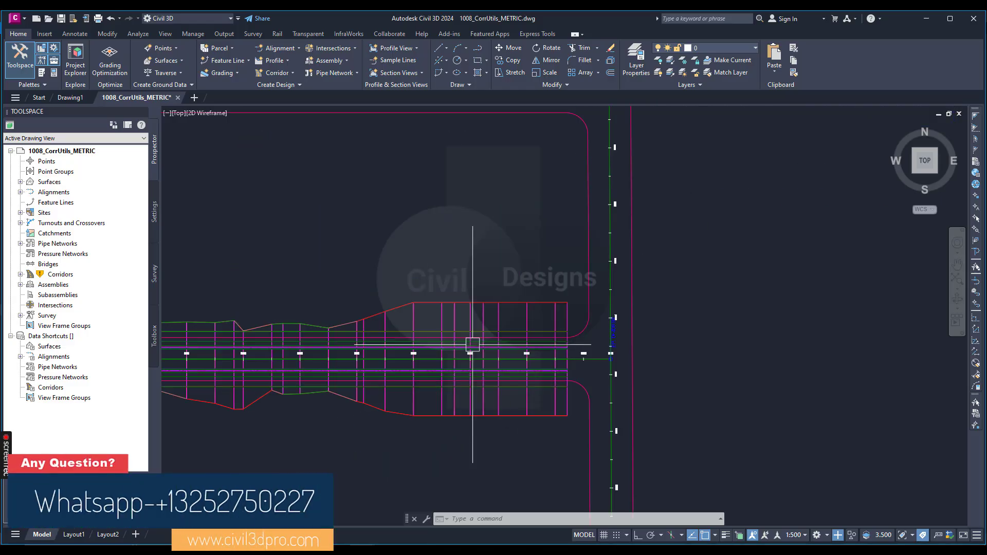
pyautogui.scroll(2, 472, 344)
pyautogui.click(452, 312)
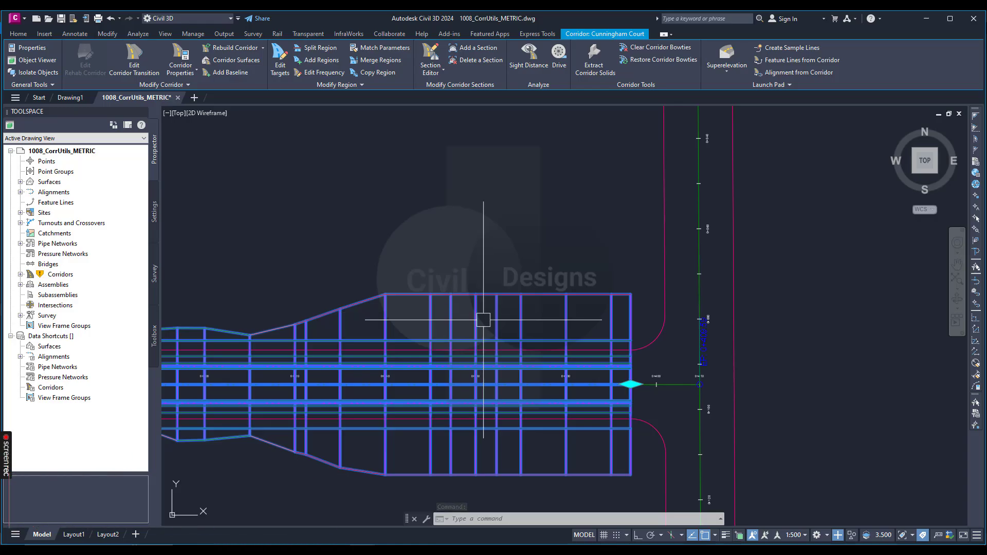
pyautogui.scroll(2, 480, 319)
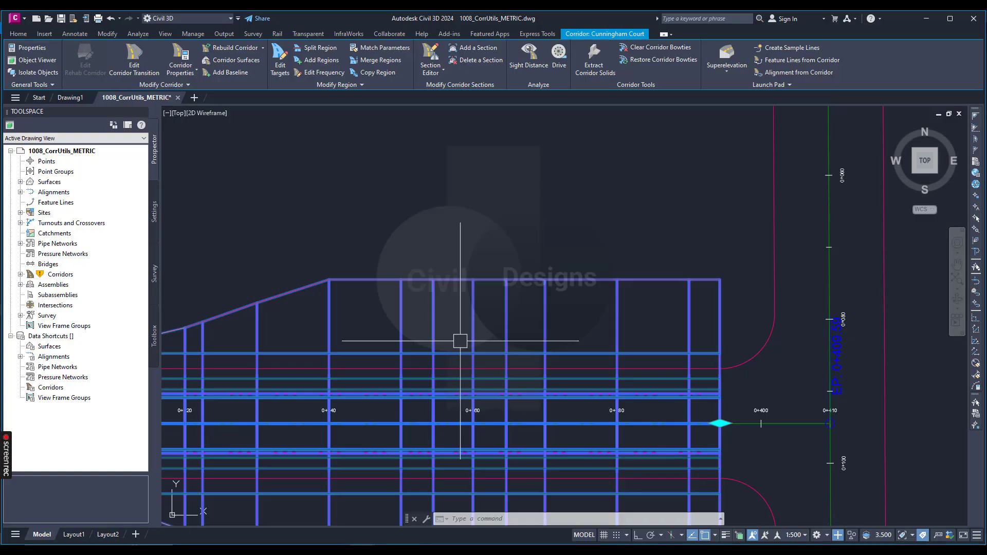
pyautogui.scroll(-2, 461, 341)
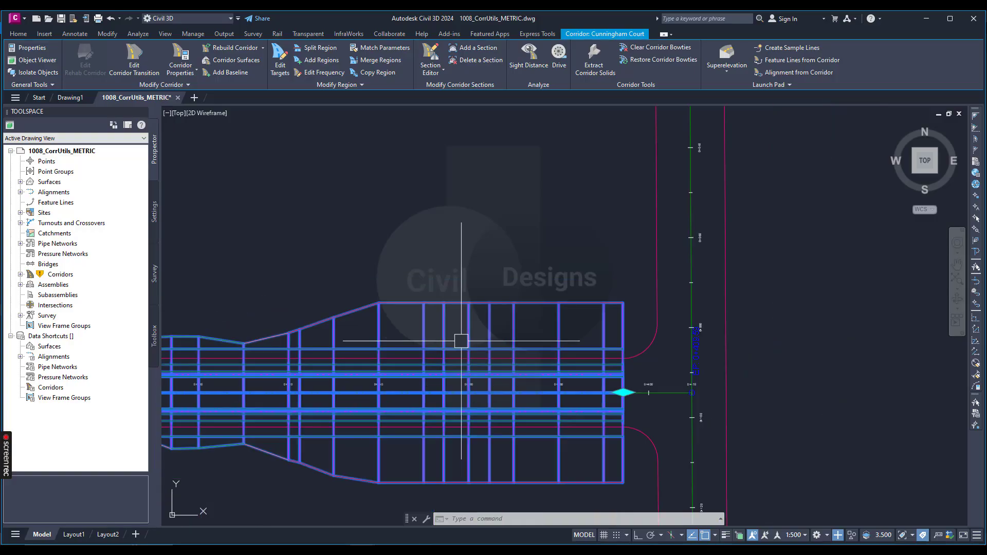
pyautogui.scroll(-2, 505, 332)
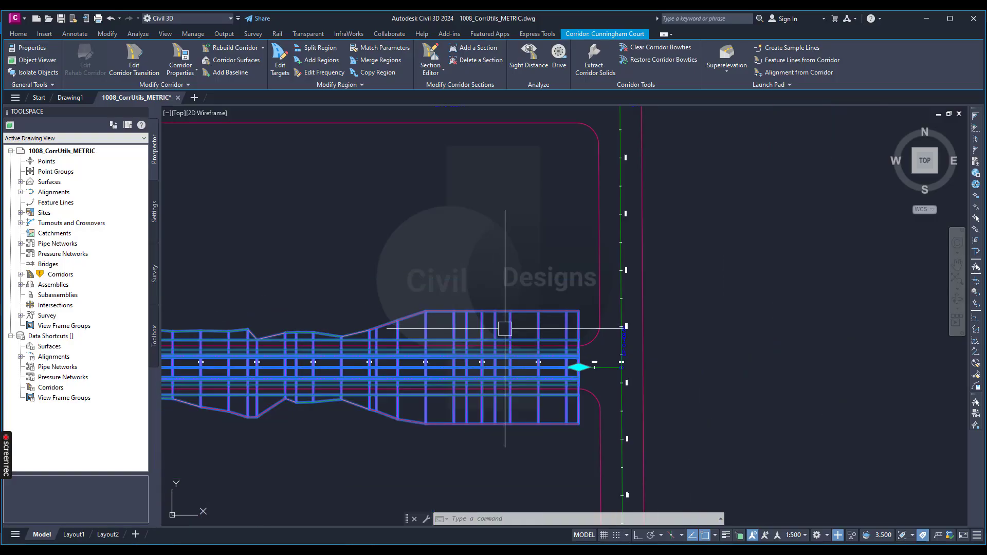
# Run Feature Lines from Corridor and choose the Daylight line along the corridor's south side for extraction
pyautogui.click(792, 63)
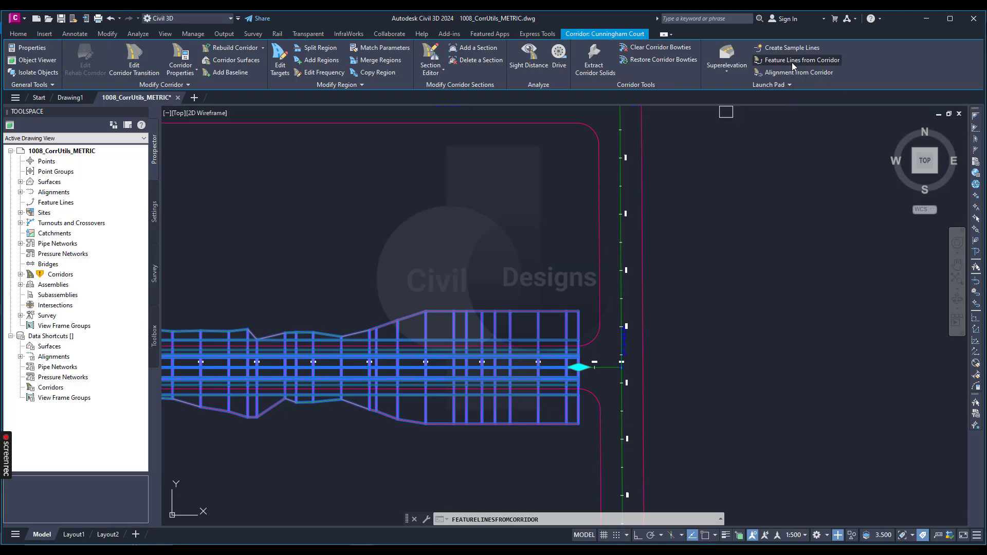
pyautogui.scroll(-4, 543, 284)
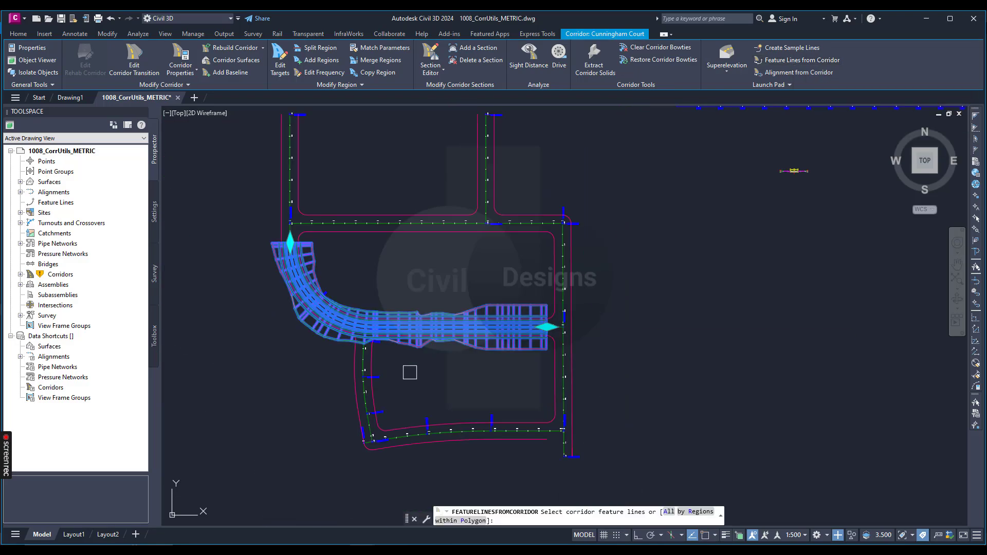
pyautogui.scroll(4, 312, 346)
pyautogui.scroll(3, 316, 307)
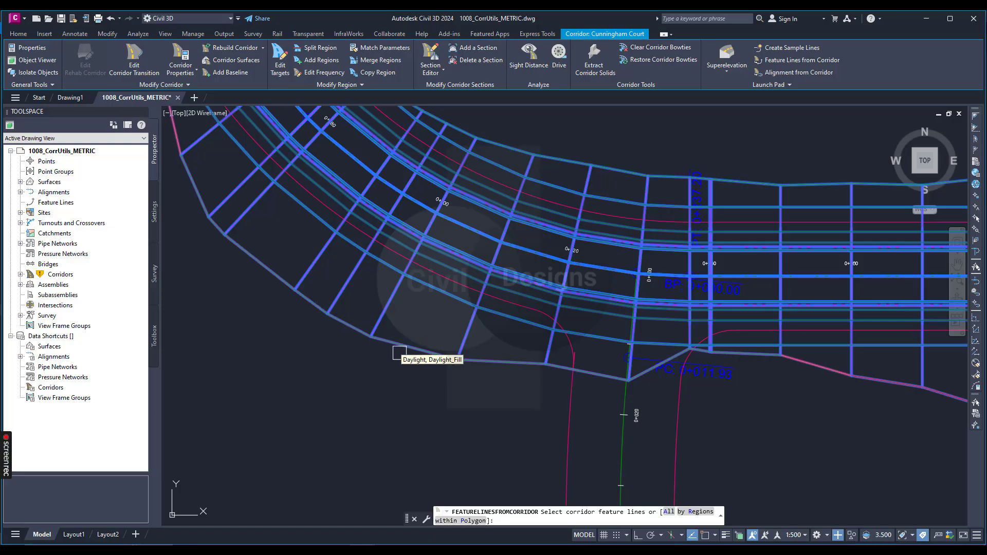
pyautogui.scroll(-4, 359, 353)
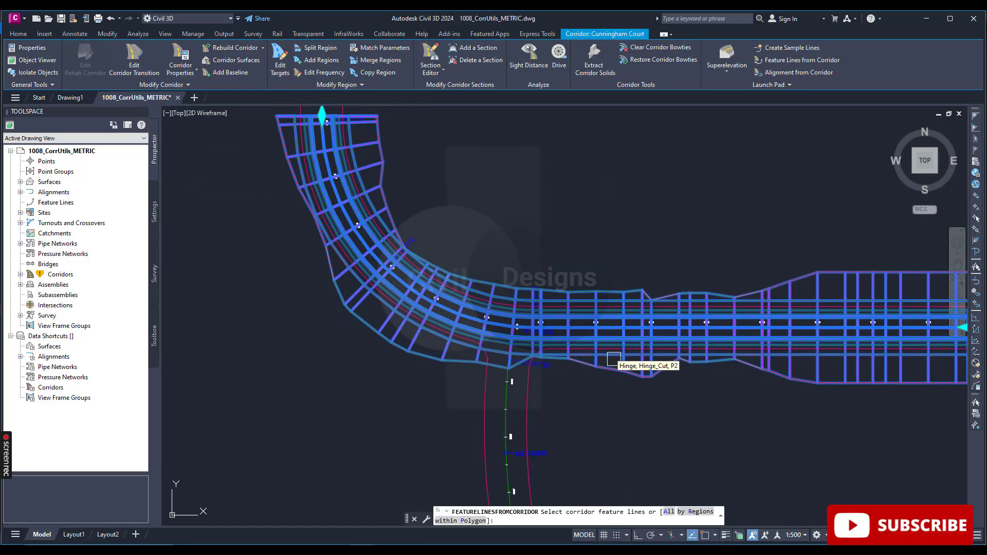
pyautogui.scroll(3, 611, 363)
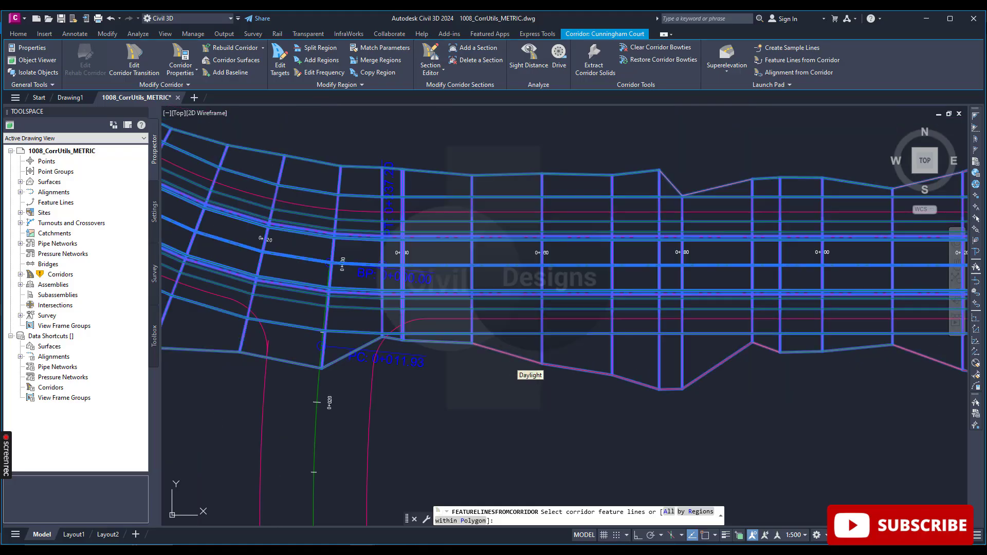
pyautogui.scroll(4, 544, 247)
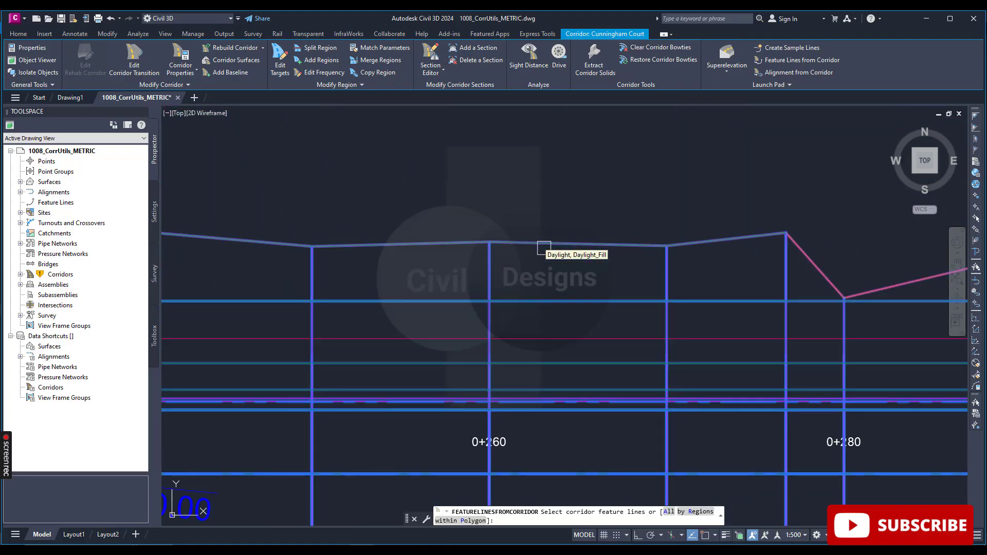
pyautogui.scroll(-4, 545, 244)
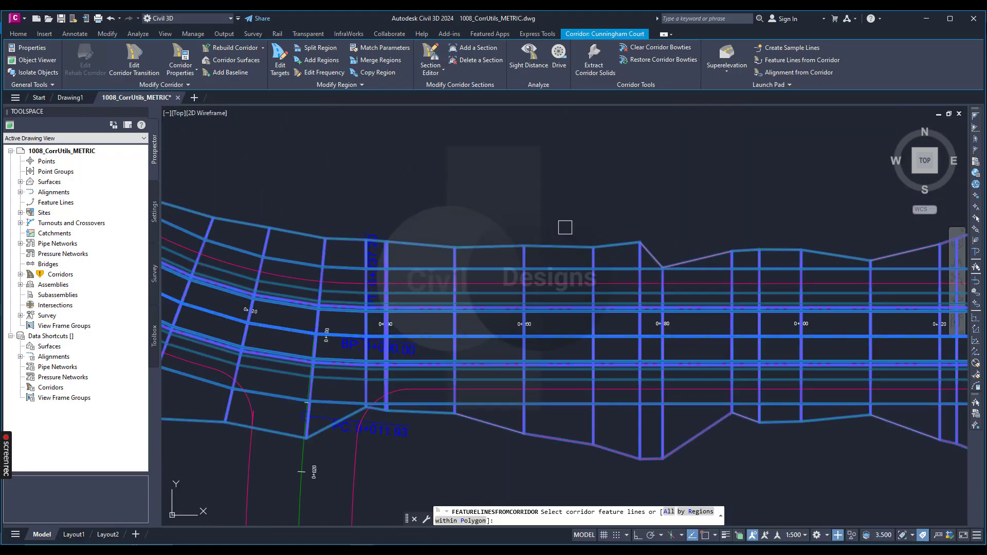
pyautogui.scroll(-2, 565, 227)
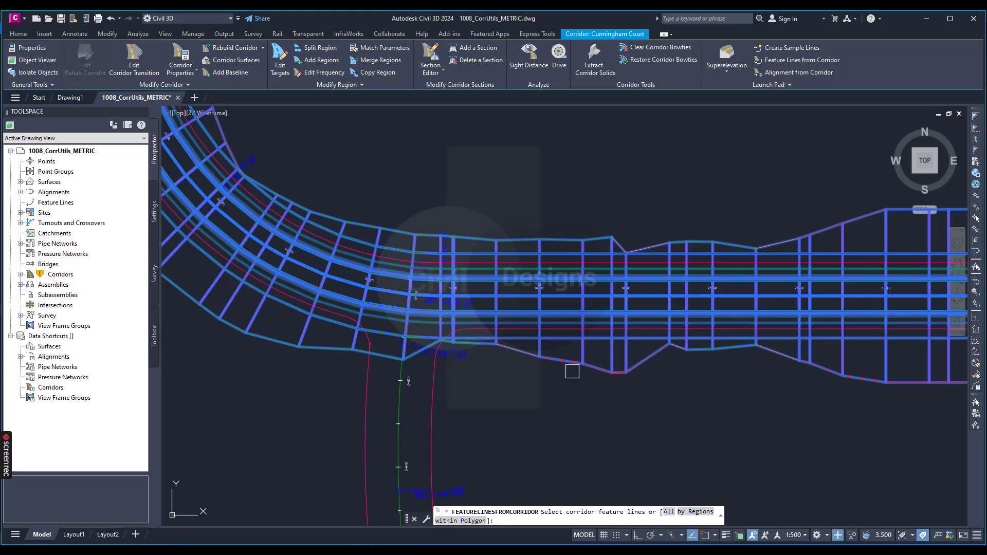
pyautogui.click(516, 354)
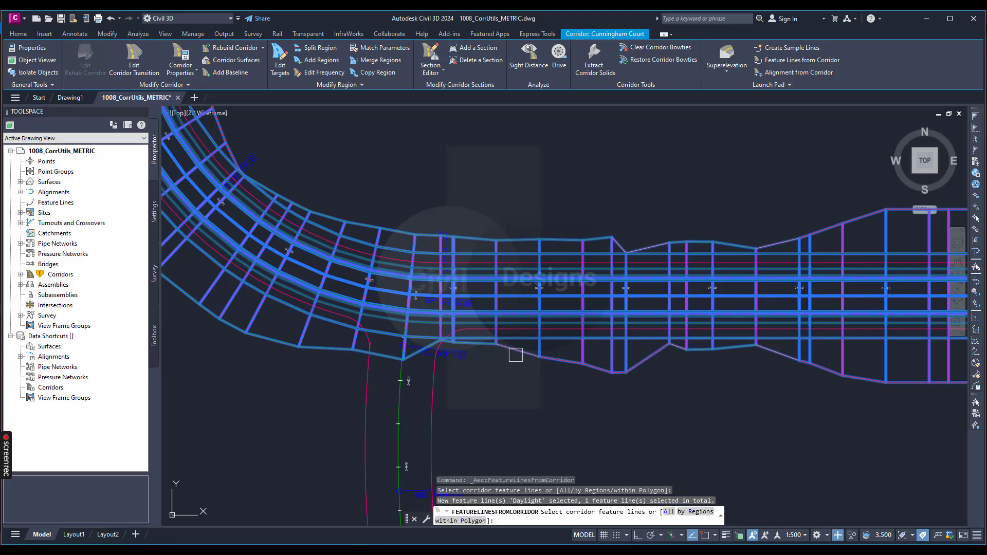
pyautogui.press('Return')
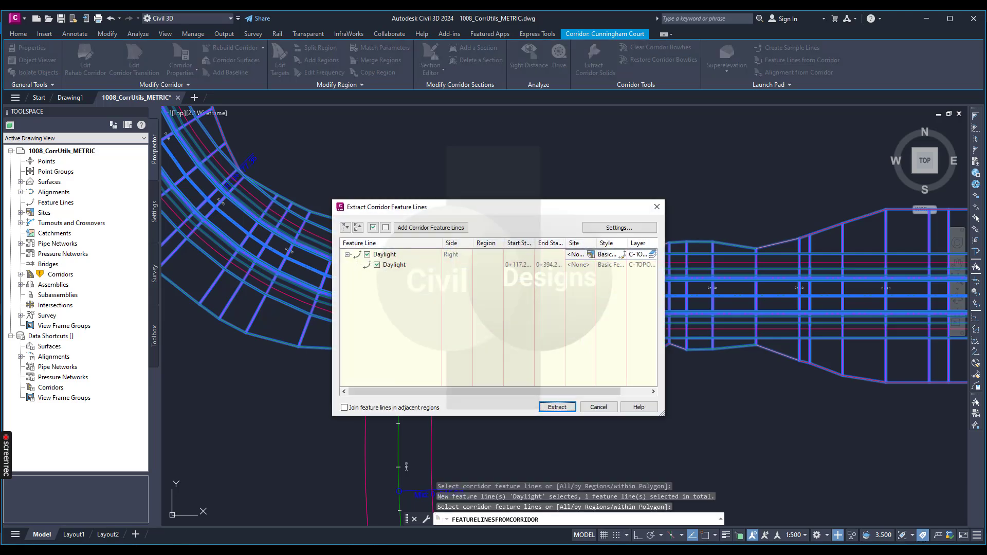
# Check the site choices for the Daylight feature line and accept <None> as its site
pyautogui.click(397, 267)
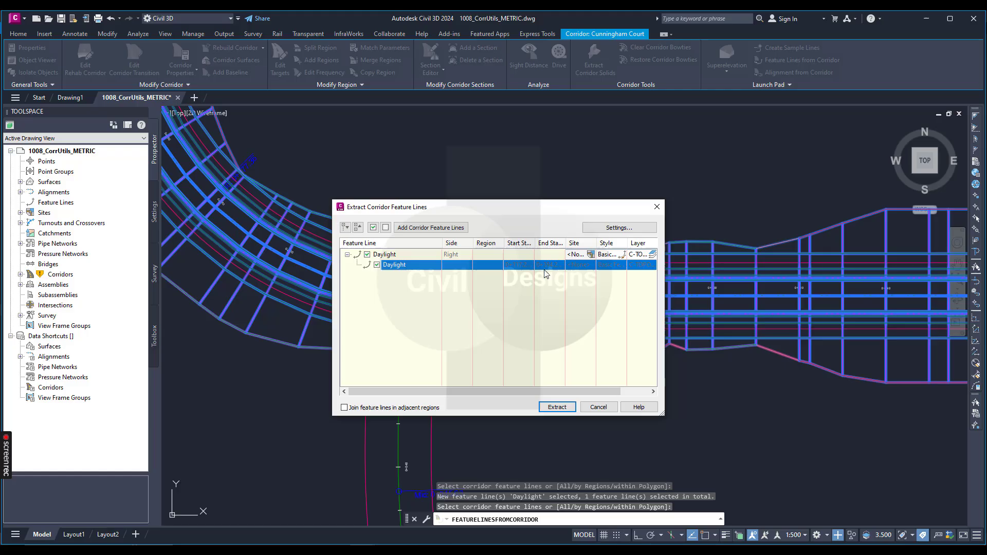
pyautogui.click(391, 256)
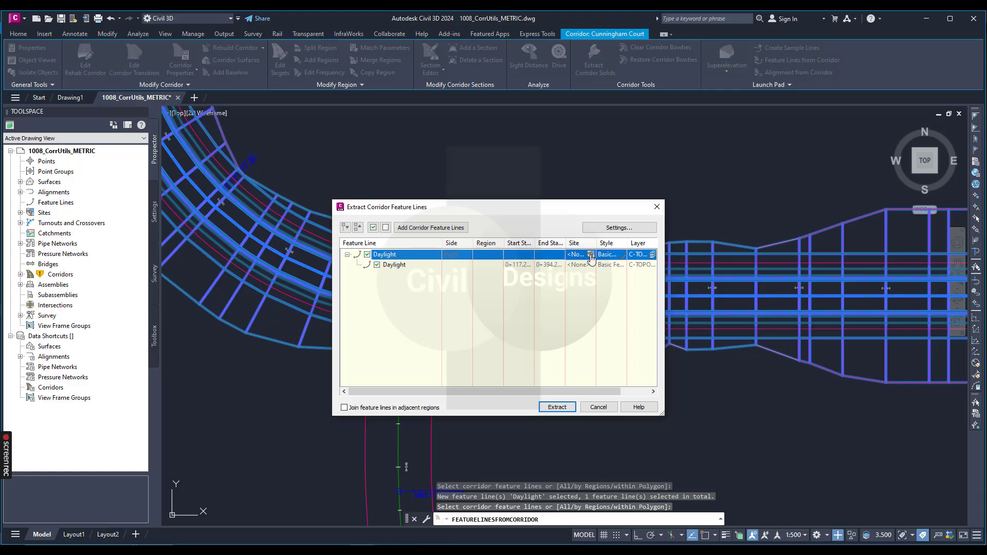
pyautogui.click(582, 255)
pyautogui.click(591, 256)
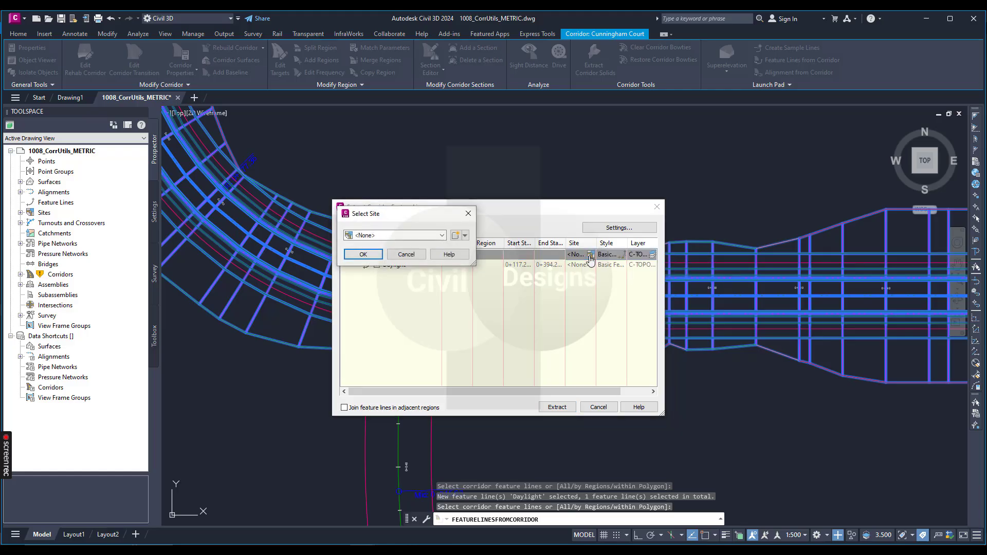
pyautogui.click(412, 236)
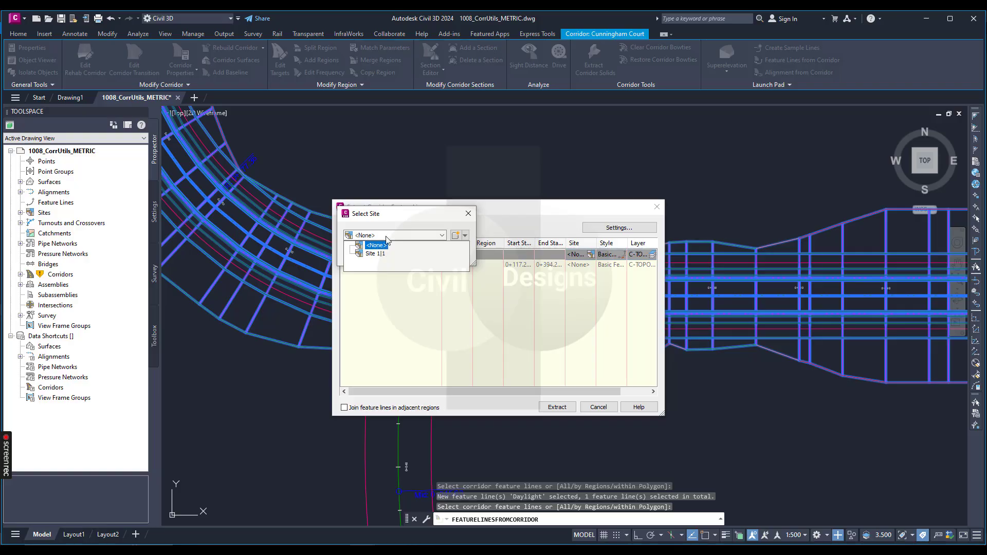
pyautogui.click(391, 235)
pyautogui.click(386, 236)
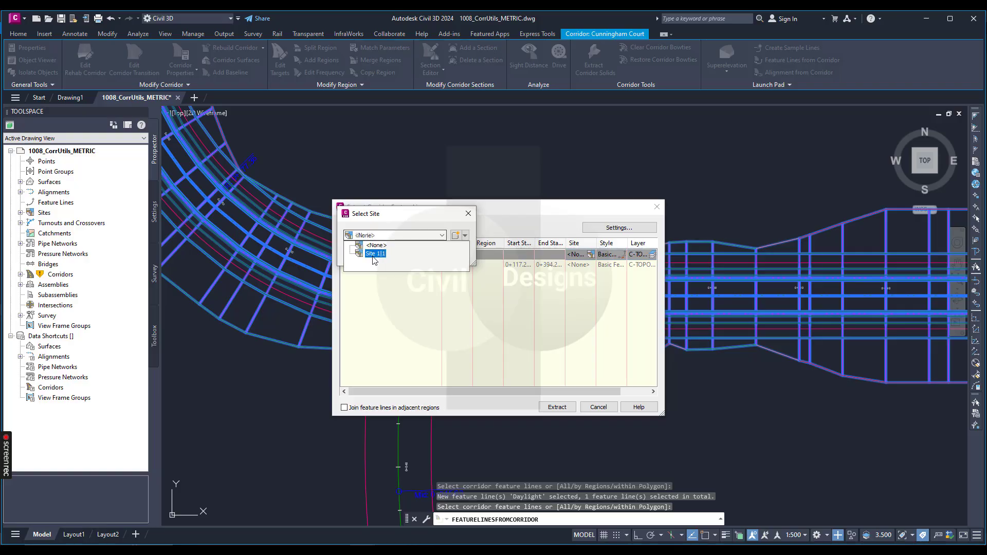
pyautogui.click(409, 226)
pyautogui.click(466, 236)
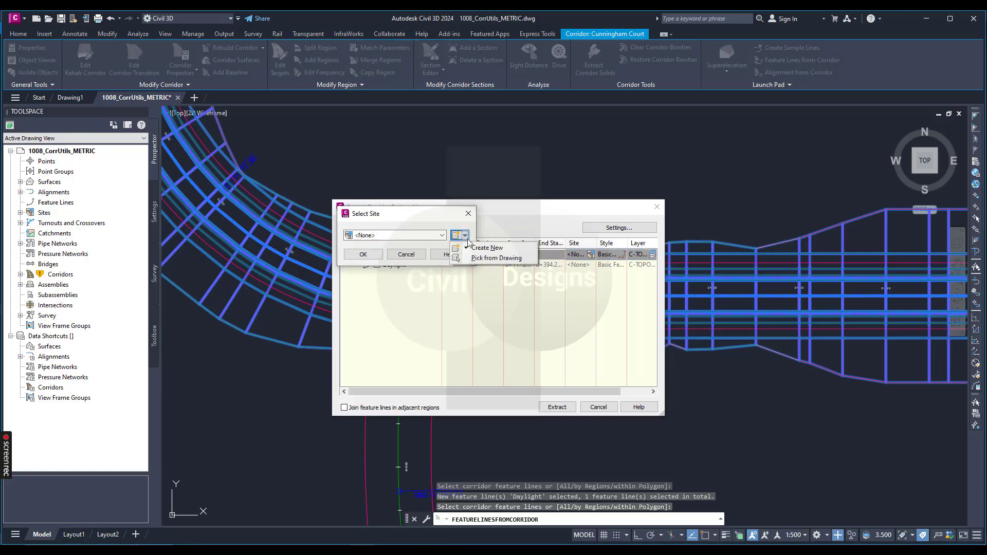
pyautogui.click(430, 220)
pyautogui.click(376, 253)
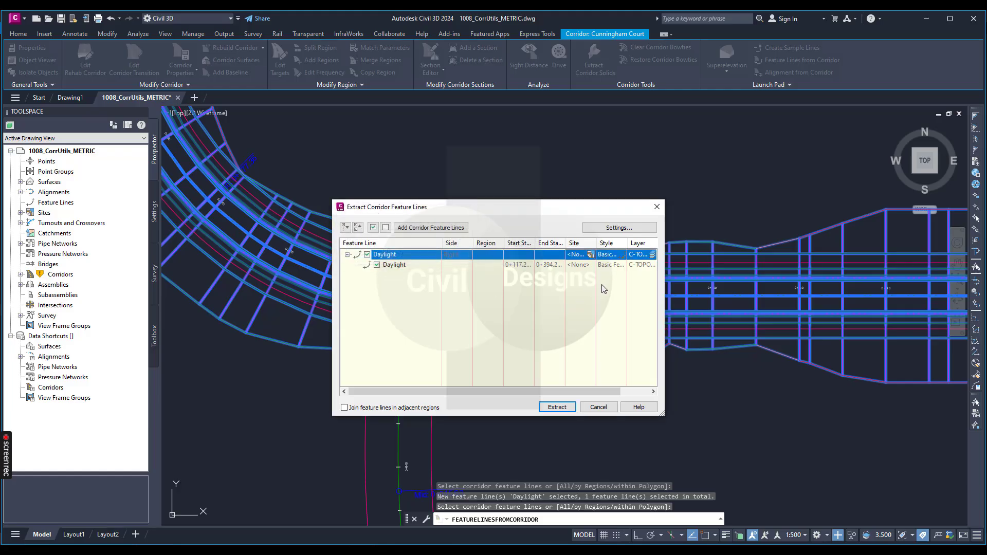
# Extract the Daylight feature line from the corridor and inspect it by selecting the extracted line in plan
pyautogui.click(557, 407)
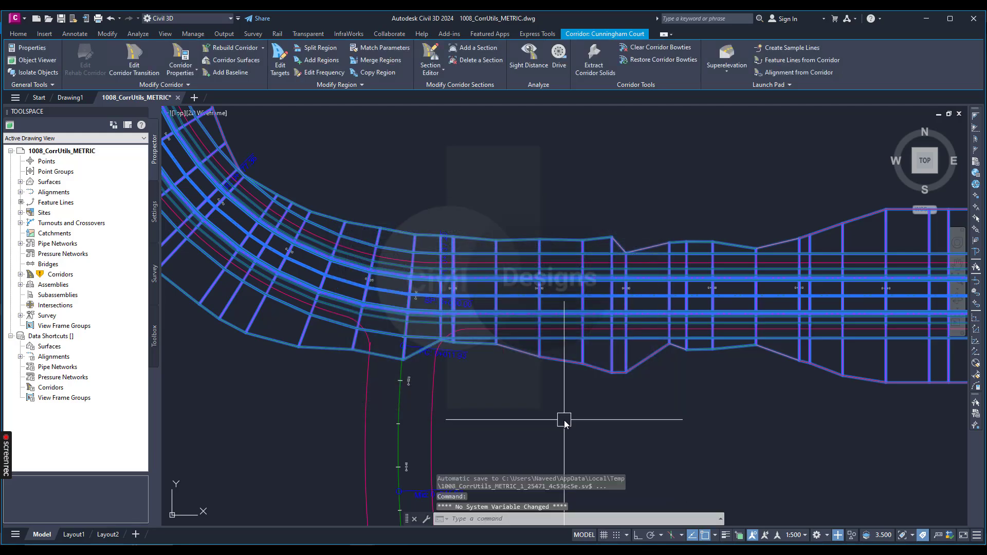
pyautogui.press('Escape')
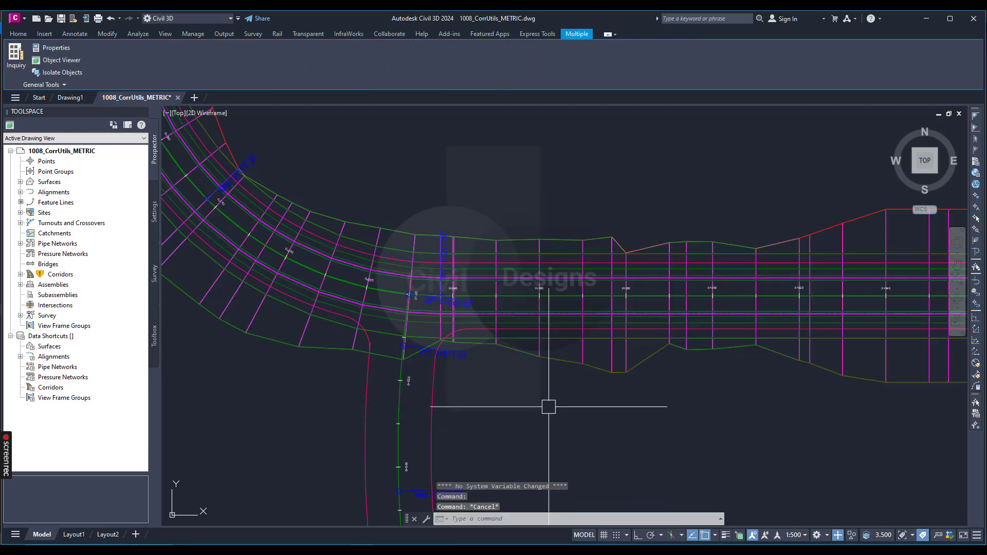
pyautogui.click(557, 354)
pyautogui.scroll(-2, 540, 426)
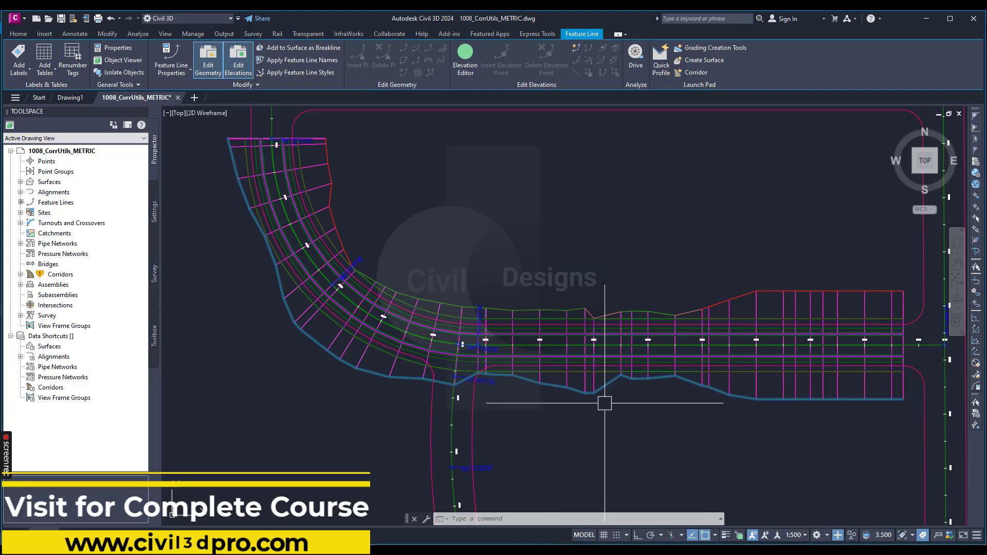
pyautogui.press('Escape')
# Reselect the Cunningham Court corridor by its north-side Daylight edge between stations 0+320 and 0+340
pyautogui.scroll(3, 724, 296)
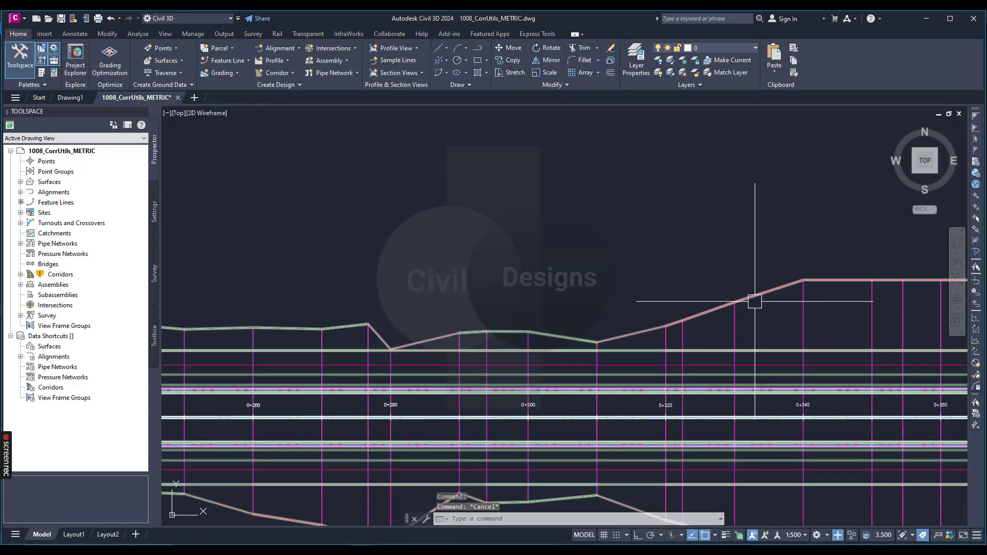
pyautogui.click(756, 297)
pyautogui.scroll(-5, 720, 306)
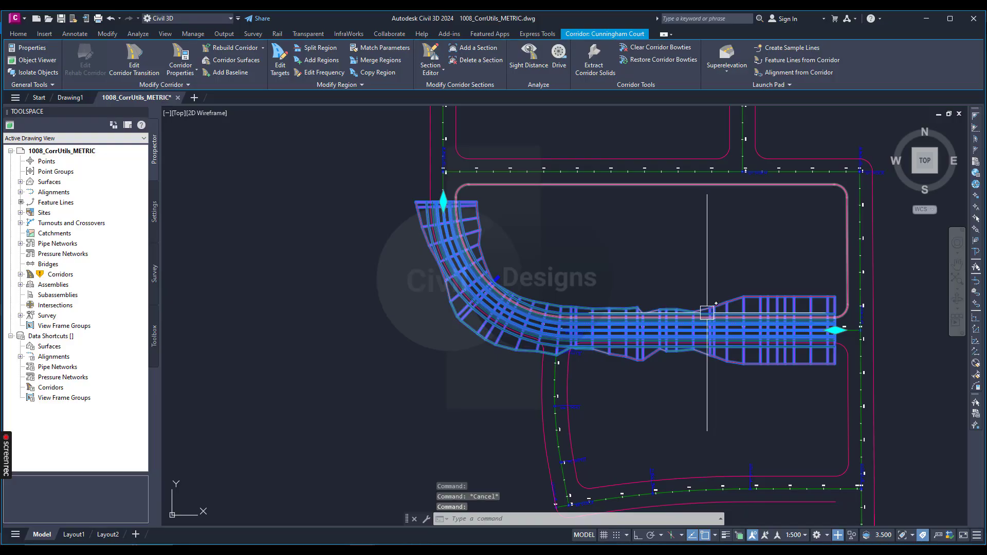
pyautogui.scroll(3, 707, 313)
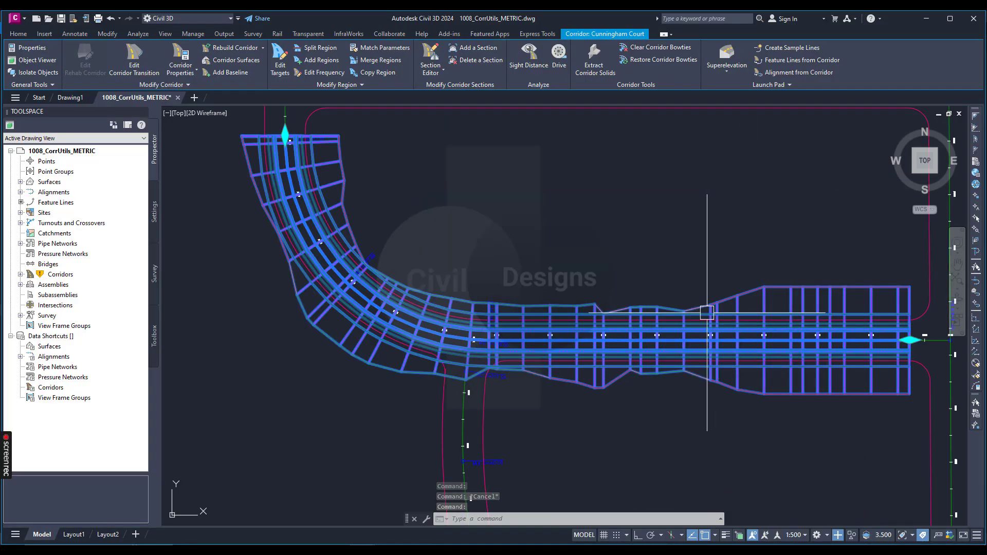
pyautogui.scroll(6, 707, 312)
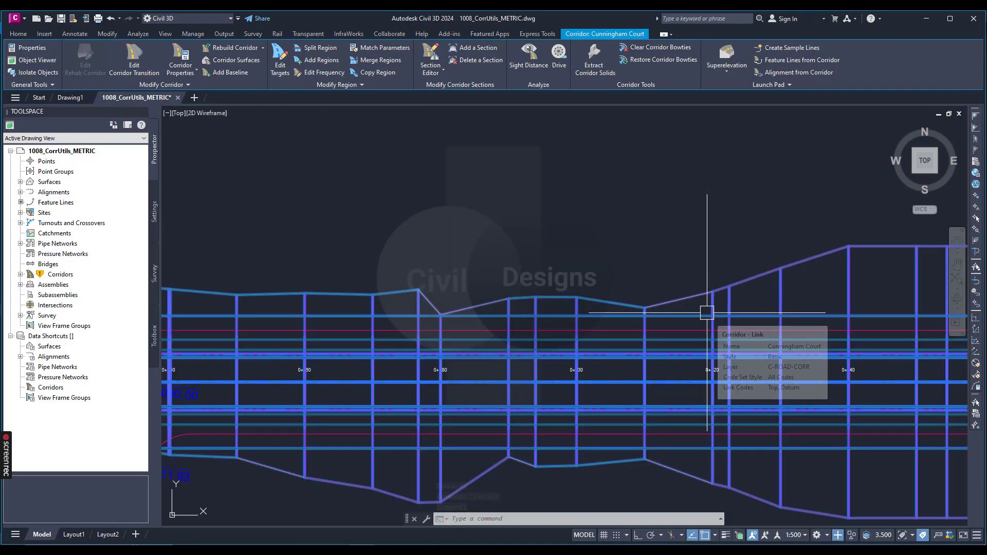
pyautogui.press('Escape')
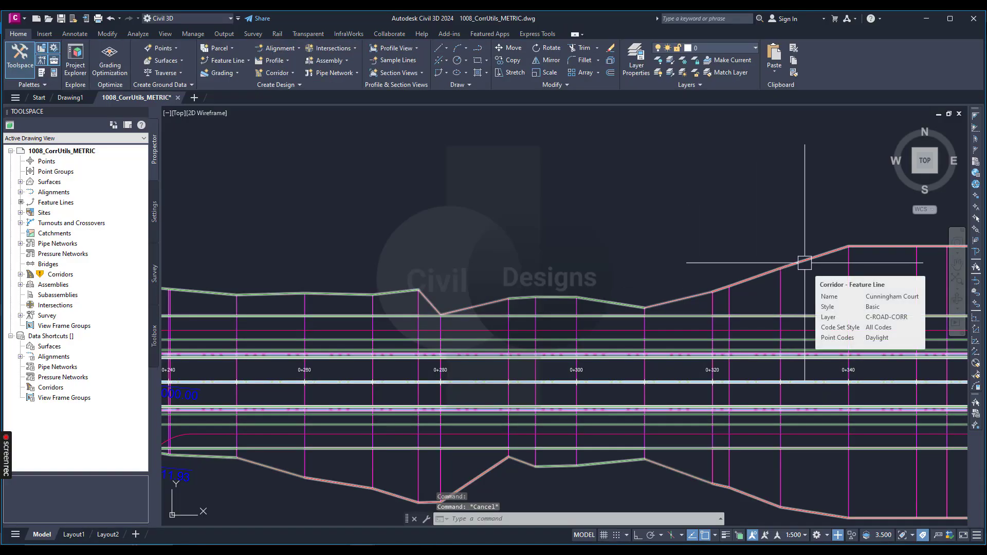
pyautogui.click(778, 289)
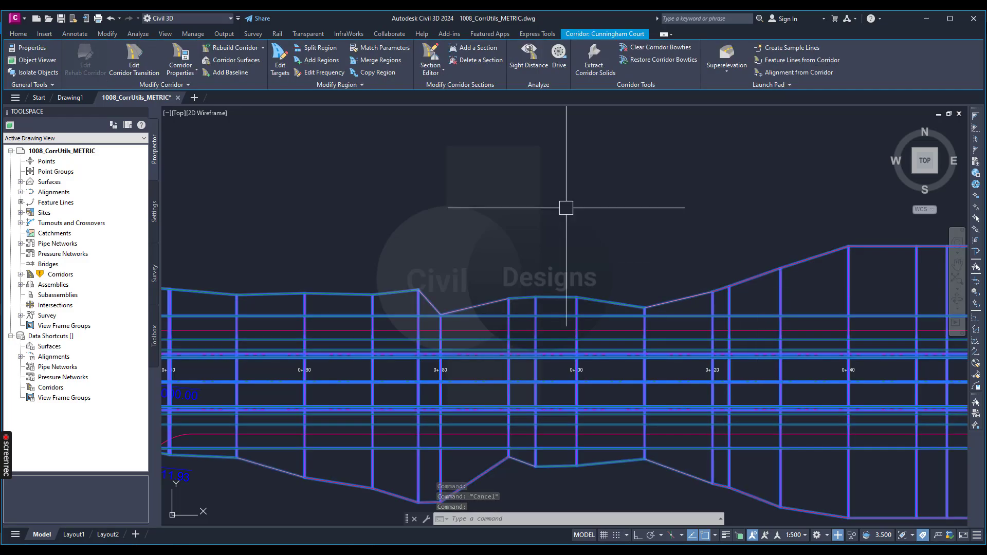
# Extract the Daylight feature line along the corridor's north side with Feature Lines from Corridor, then deselect the corridor
pyautogui.click(785, 62)
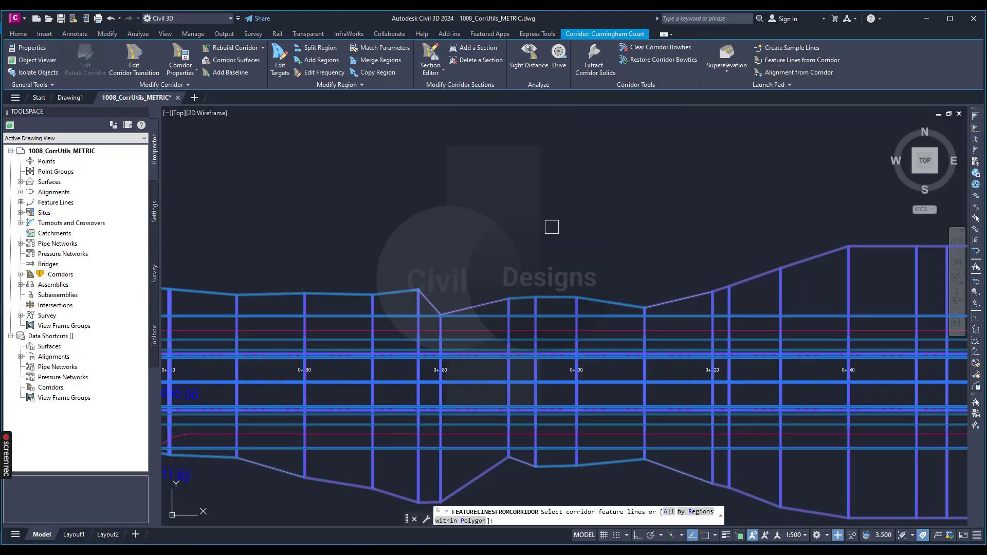
pyautogui.click(691, 294)
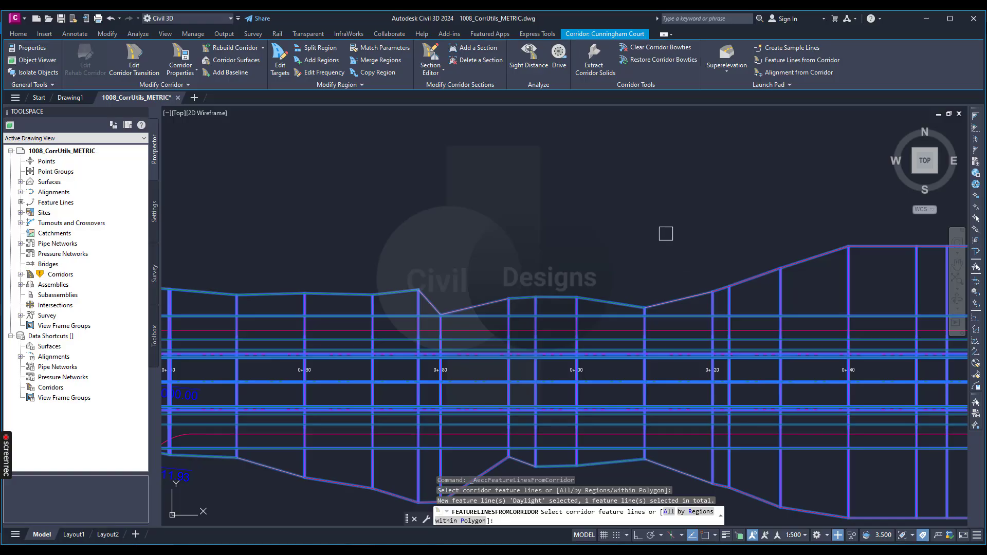
pyautogui.press('Return')
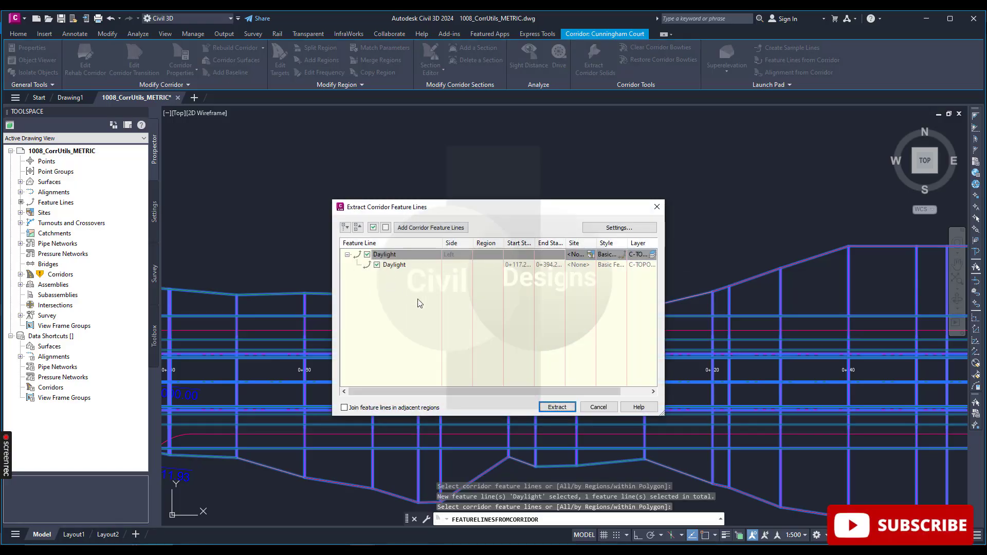
pyautogui.click(559, 407)
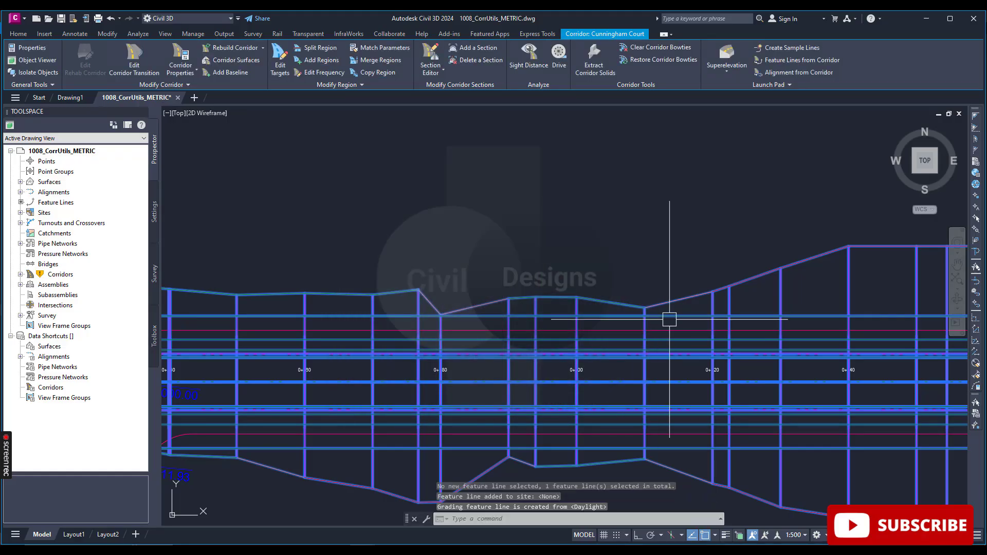
pyautogui.scroll(-2, 669, 320)
pyautogui.press('Escape')
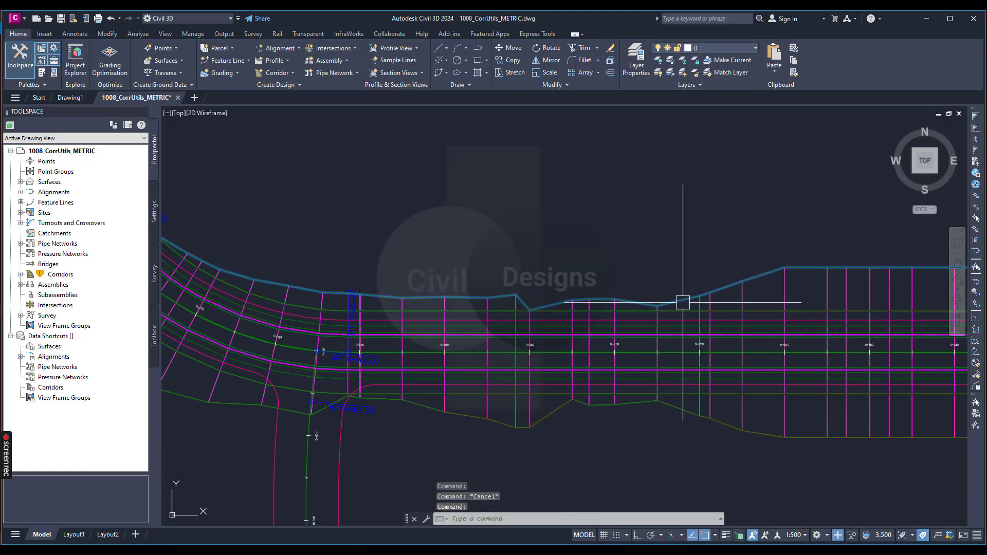
# Select the extracted north-side Daylight feature line and inspect its extent along the corridor in plan
pyautogui.click(683, 302)
pyautogui.scroll(-3, 683, 303)
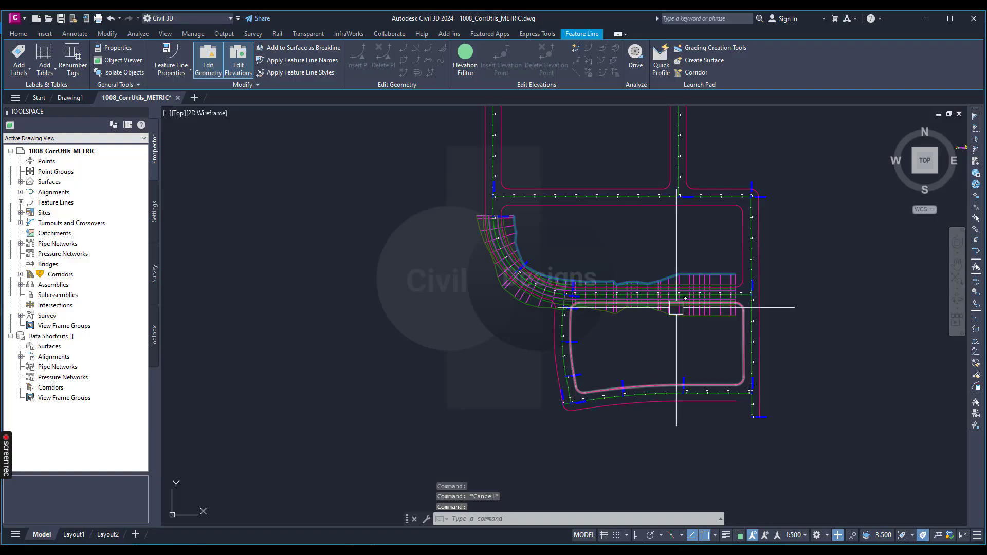
pyautogui.scroll(3, 676, 307)
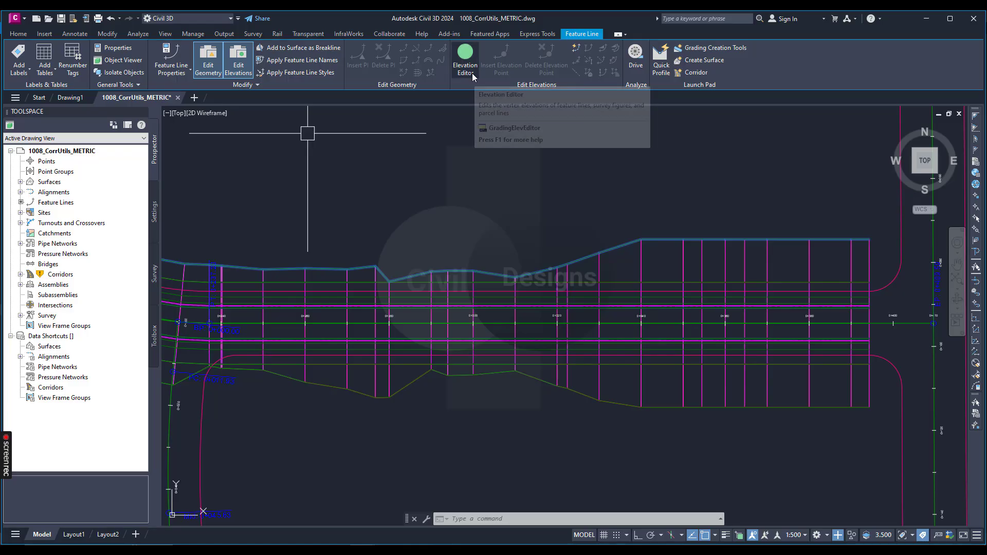
pyautogui.scroll(-5, 612, 234)
pyautogui.press('Escape')
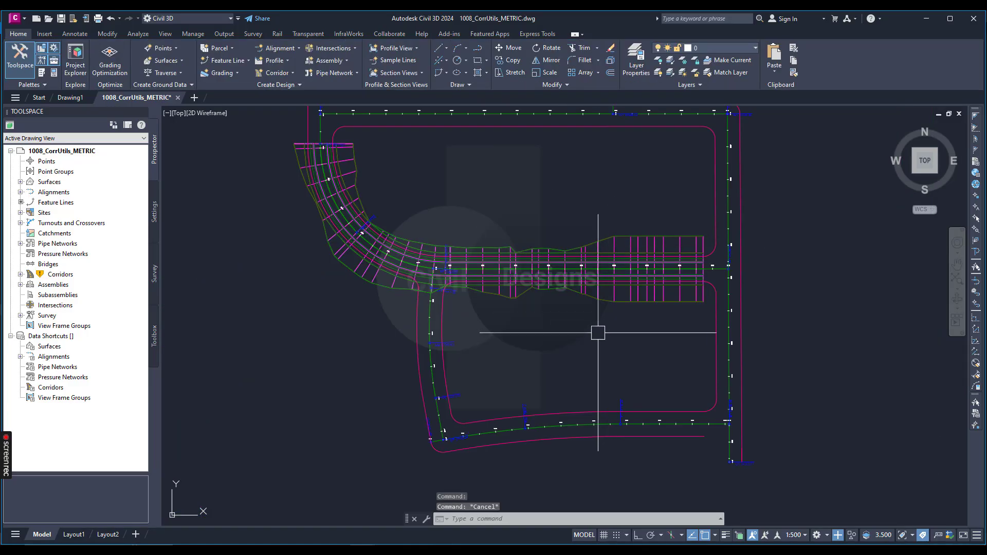
pyautogui.moveTo(598, 332)
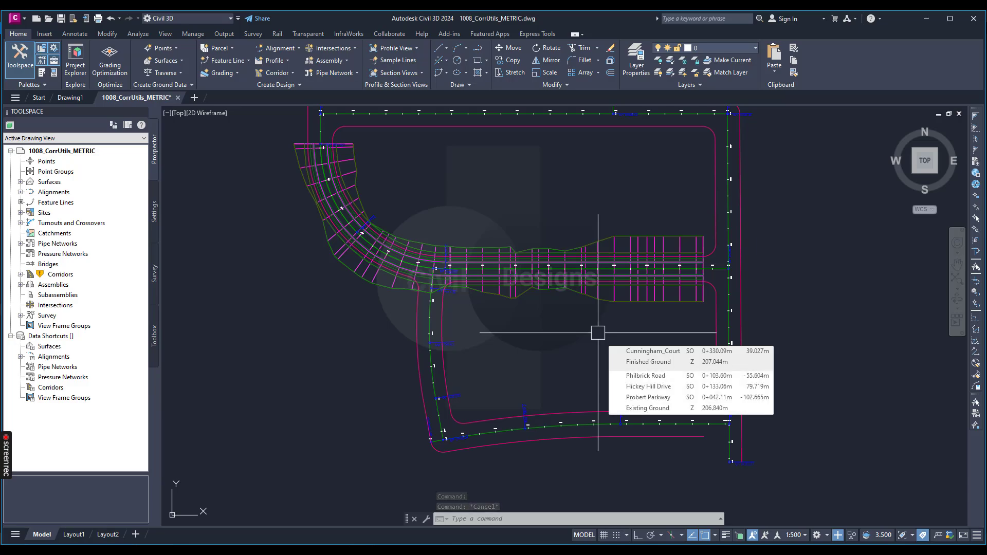
pyautogui.scroll(2, 573, 180)
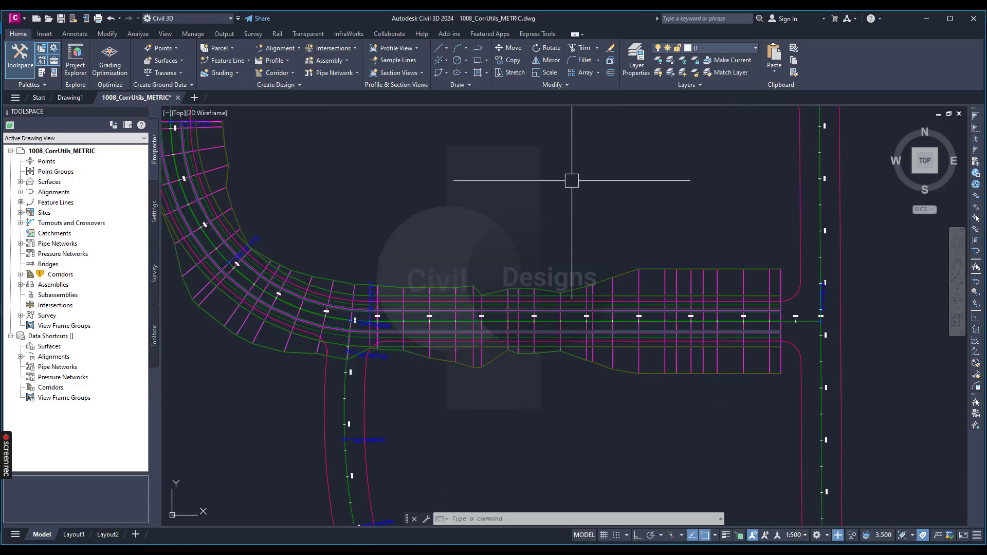
pyautogui.scroll(-4, 502, 223)
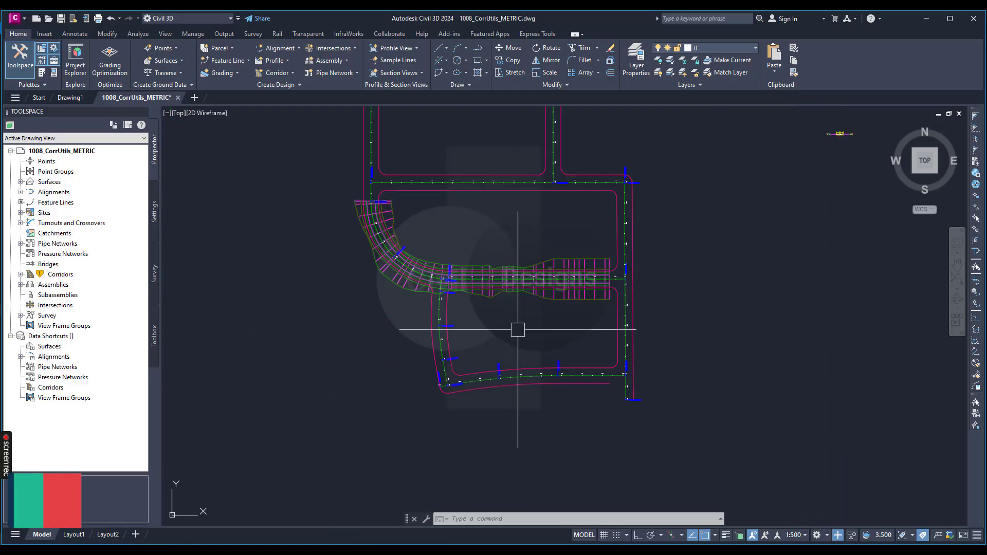
pyautogui.scroll(5, 515, 329)
pyautogui.scroll(-2, 676, 357)
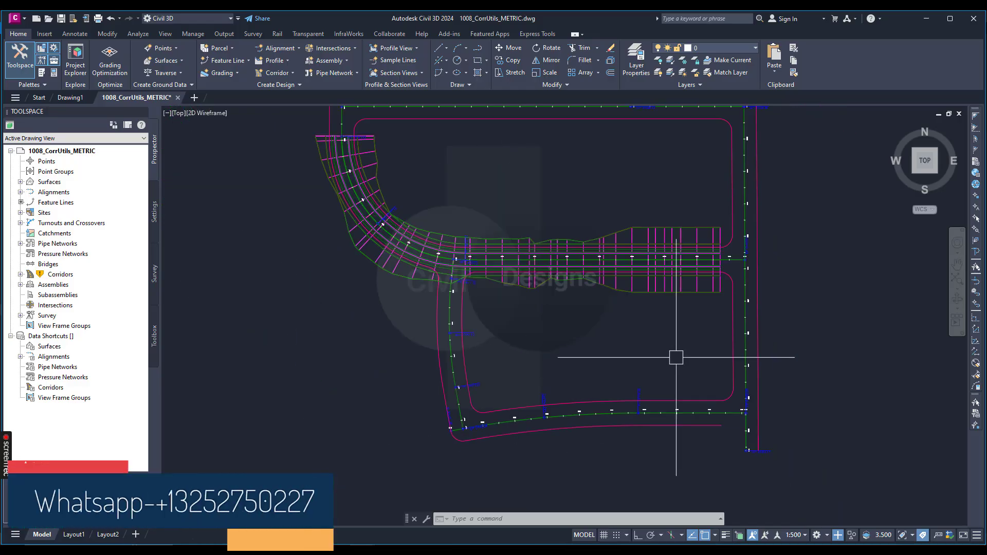
pyautogui.scroll(2, 668, 321)
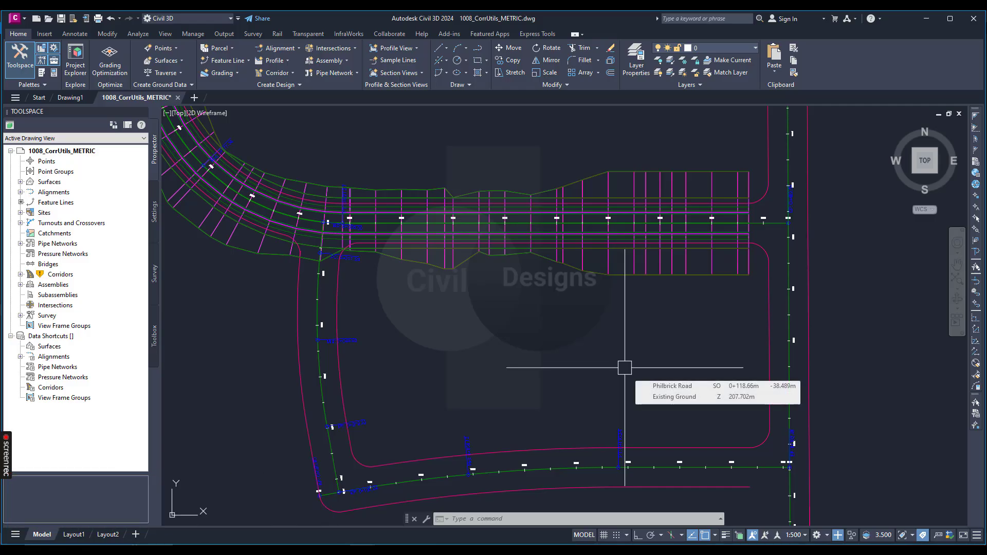
pyautogui.scroll(-2, 622, 360)
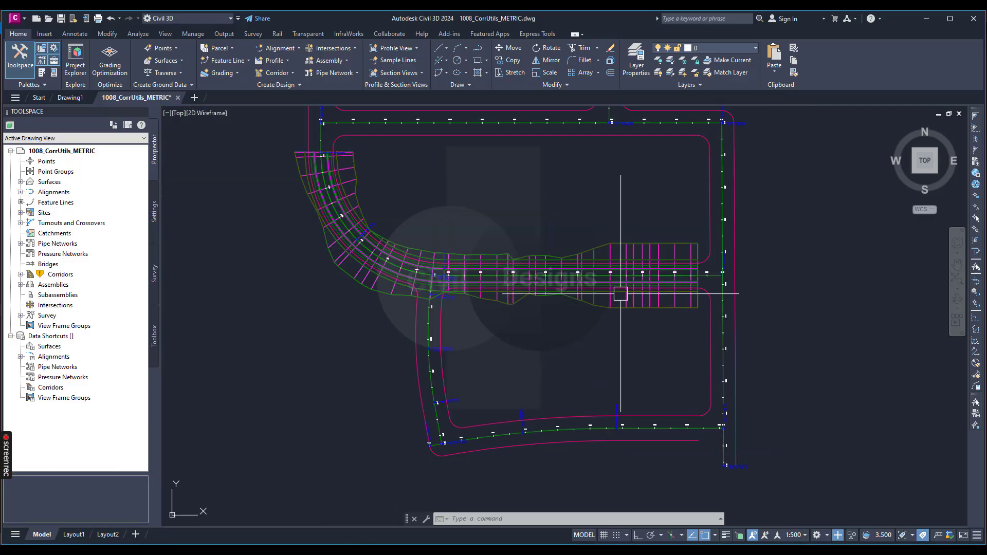
# Select the Cunningham Court corridor at station 0+340 and start Points from Corridor to create COGO points
pyautogui.scroll(5, 621, 294)
pyautogui.click(545, 329)
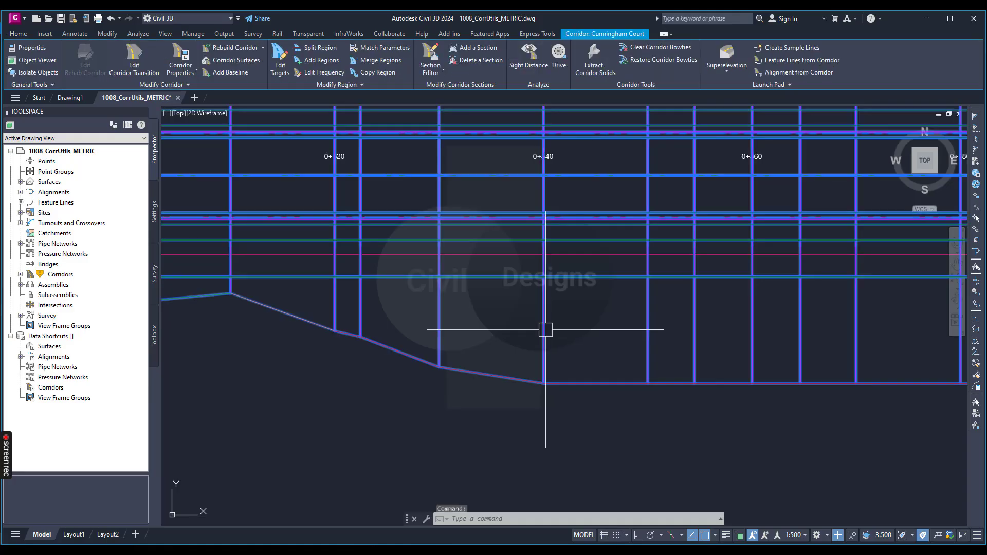
pyautogui.scroll(-4, 545, 329)
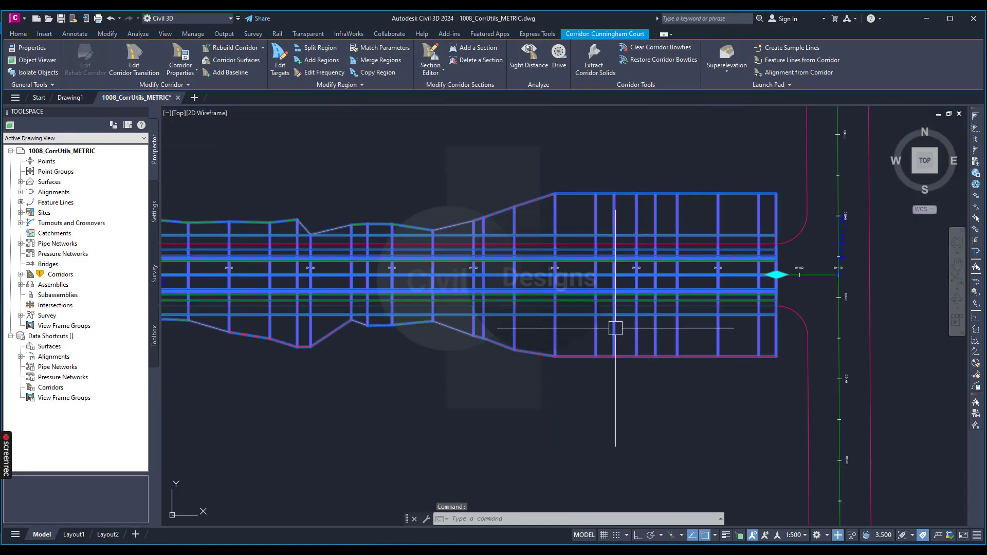
pyautogui.scroll(-2, 617, 337)
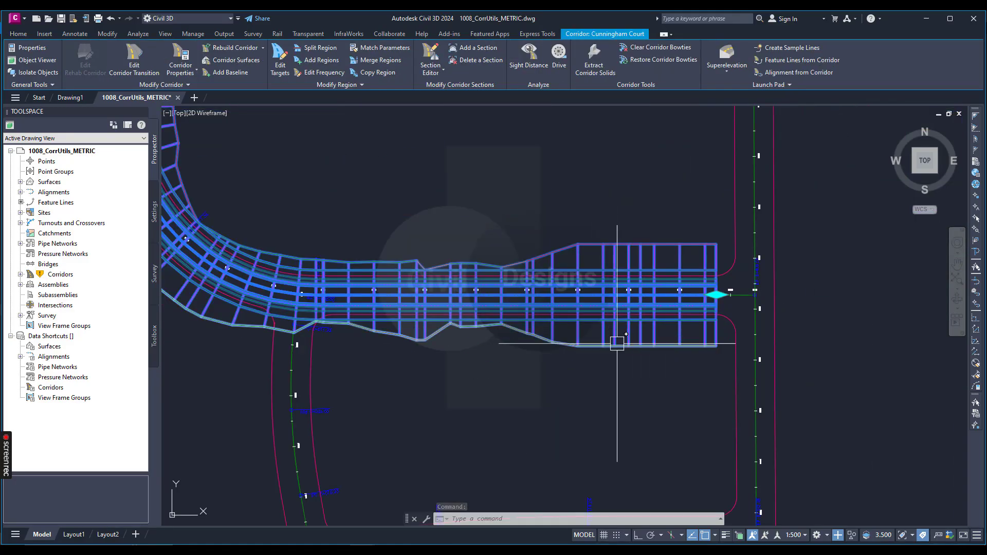
pyautogui.scroll(2, 616, 272)
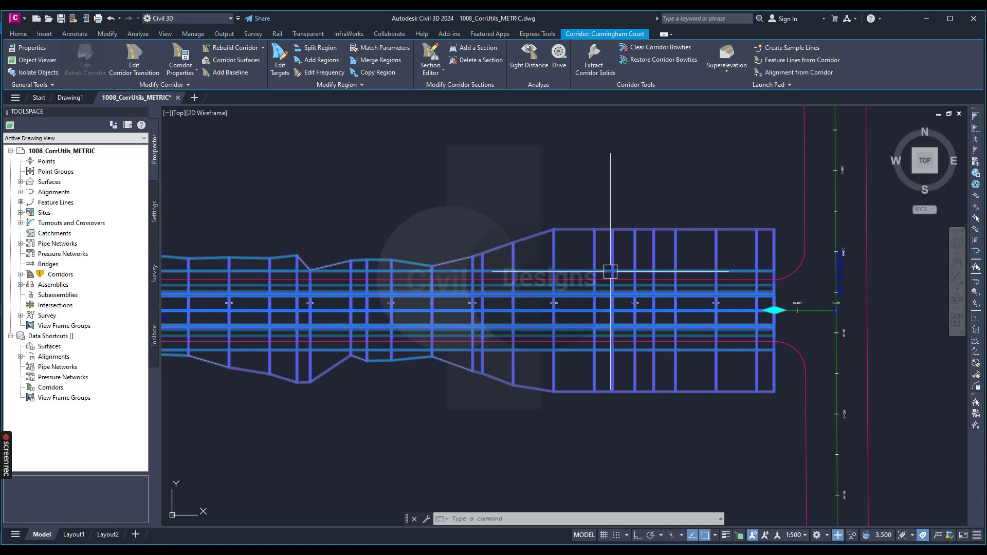
pyautogui.scroll(2, 584, 281)
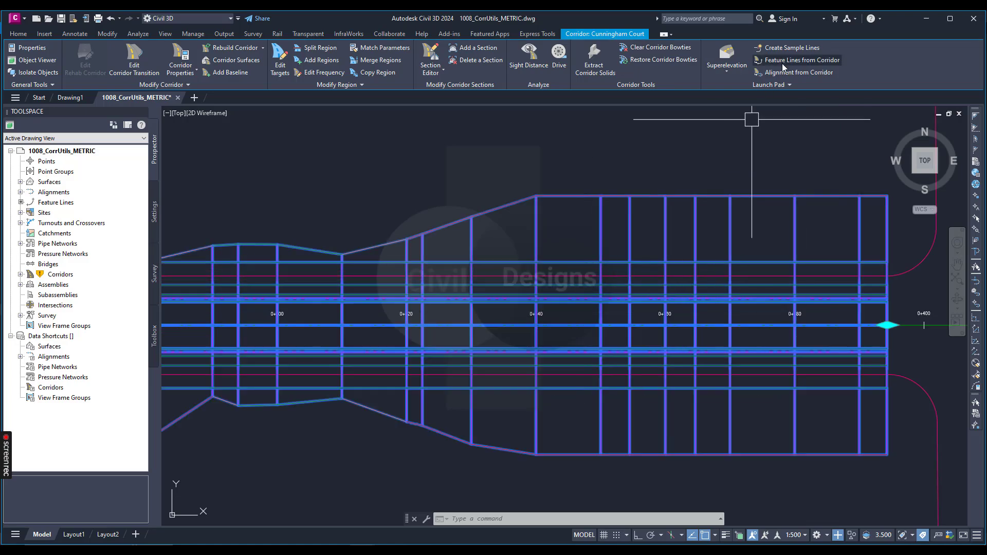
pyautogui.click(773, 85)
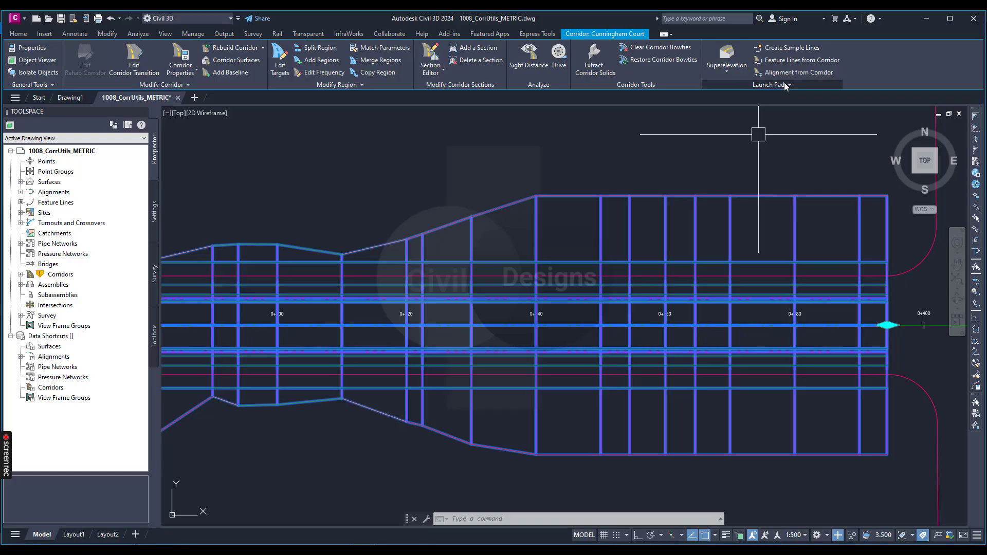
pyautogui.click(785, 84)
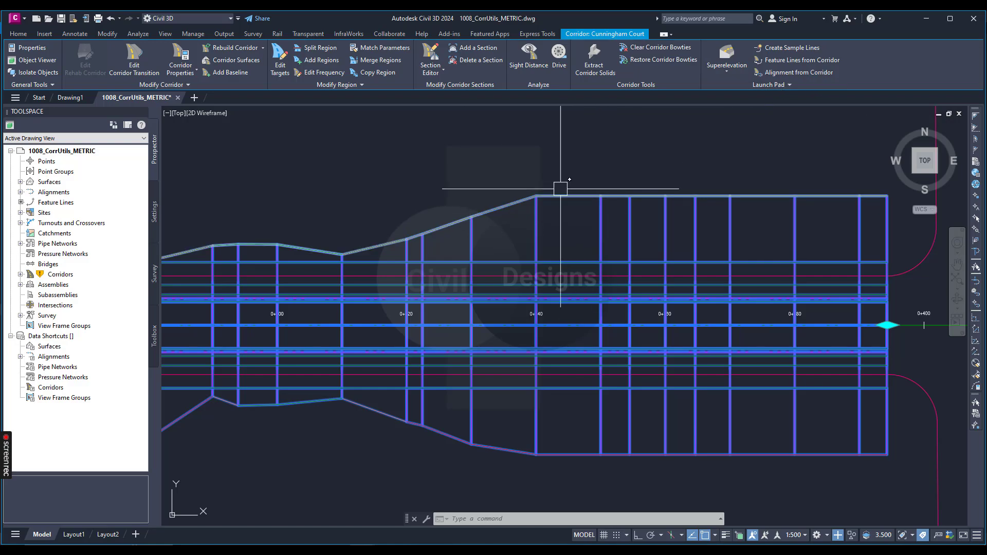
pyautogui.click(790, 83)
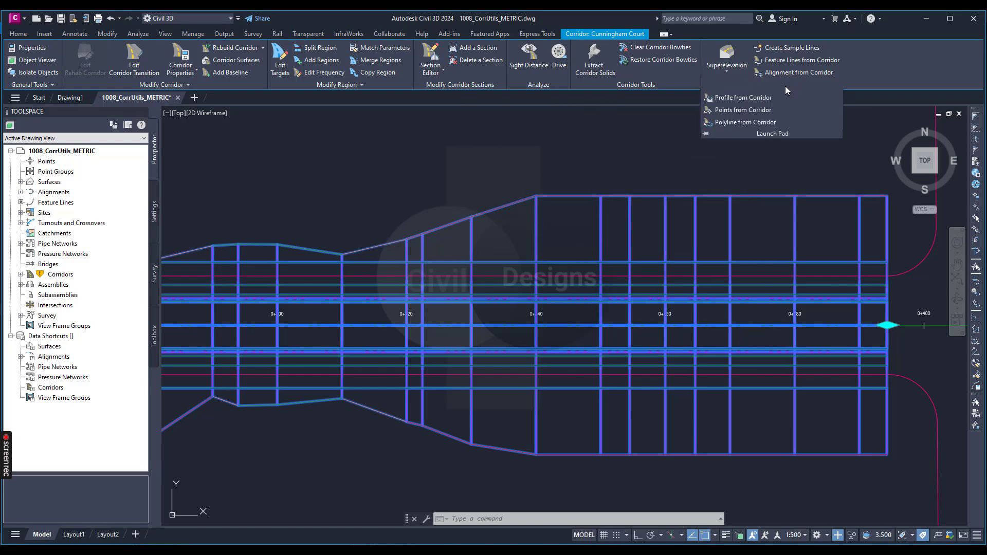
pyautogui.click(745, 109)
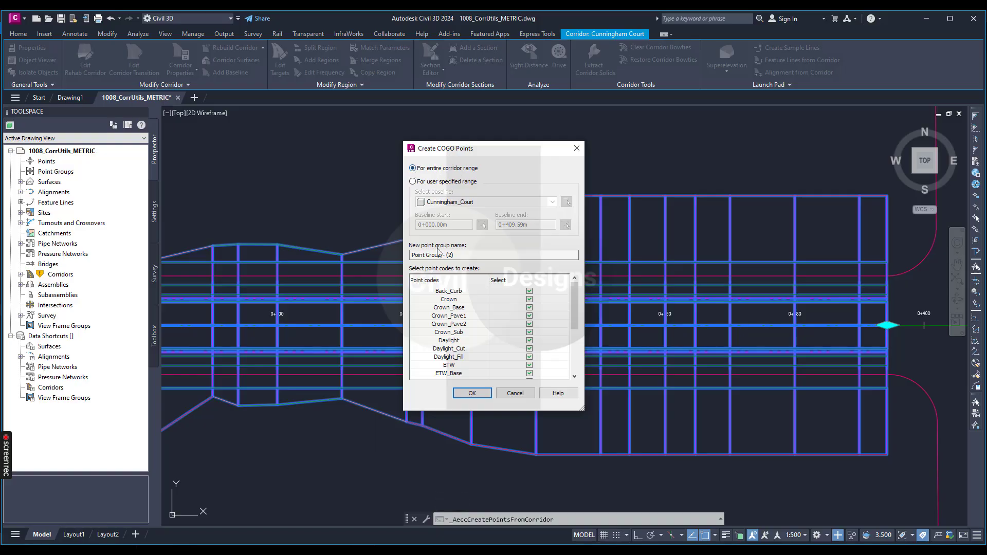
# Name the new COGO point group Stake out
pyautogui.click(462, 253)
pyautogui.moveTo(462, 253); pyautogui.dragTo(409, 258)
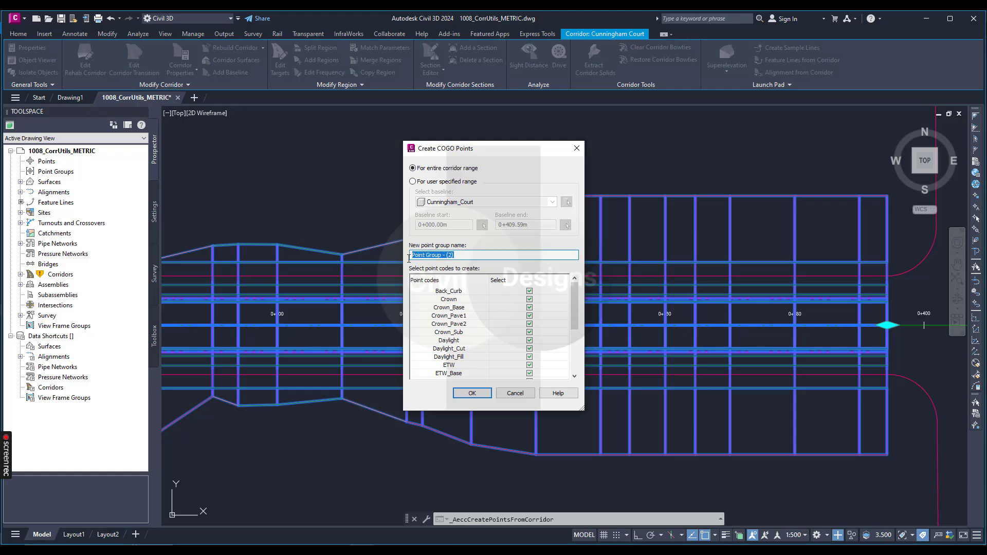
pyautogui.write('Stake out')
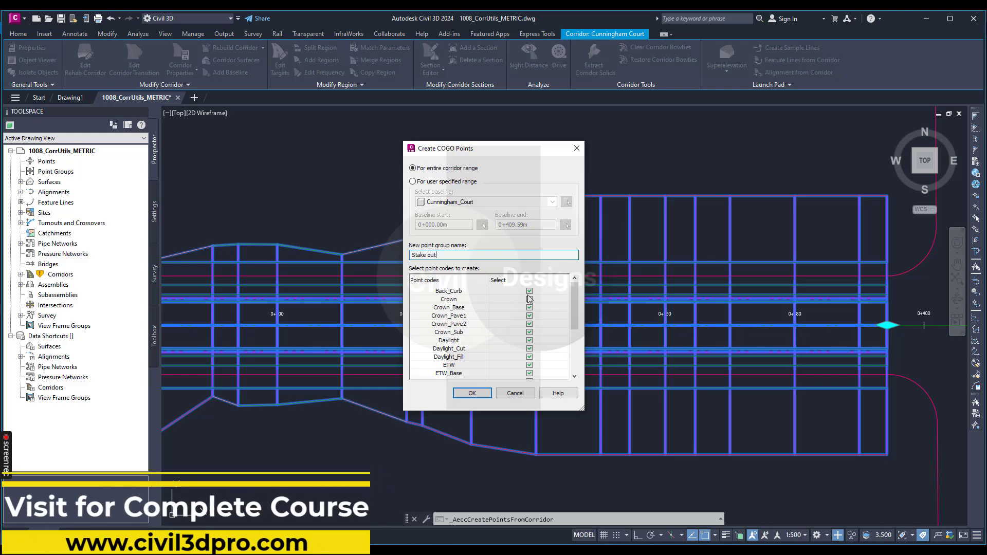
# Exclude the point codes Top_Curb, Sidewalk_Out, Sidewalk_In, P2, Hinge_Fill, Hinge_Cut, Hinge, Flowline_Gutter and Flange from the points to create
pyautogui.scroll(-2, 501, 325)
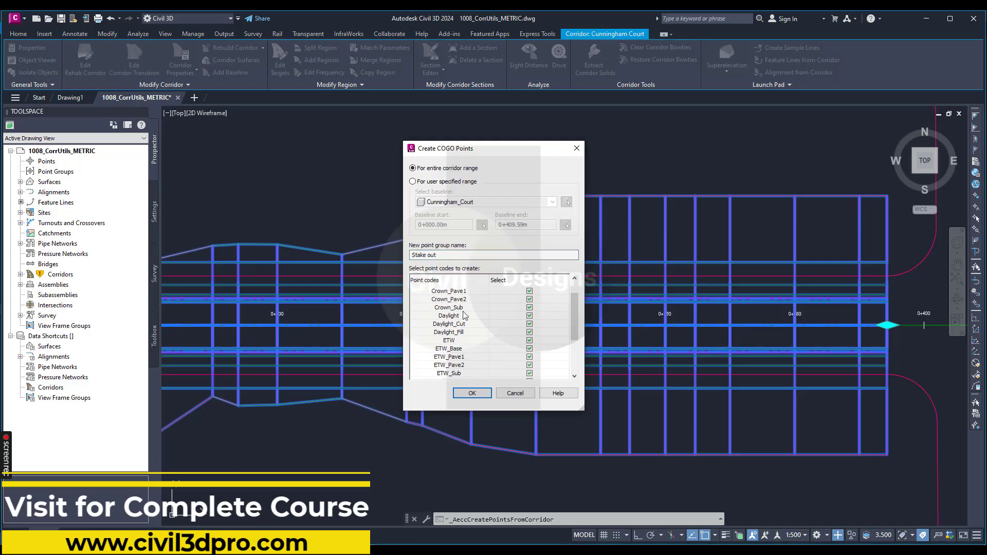
pyautogui.scroll(-2, 477, 339)
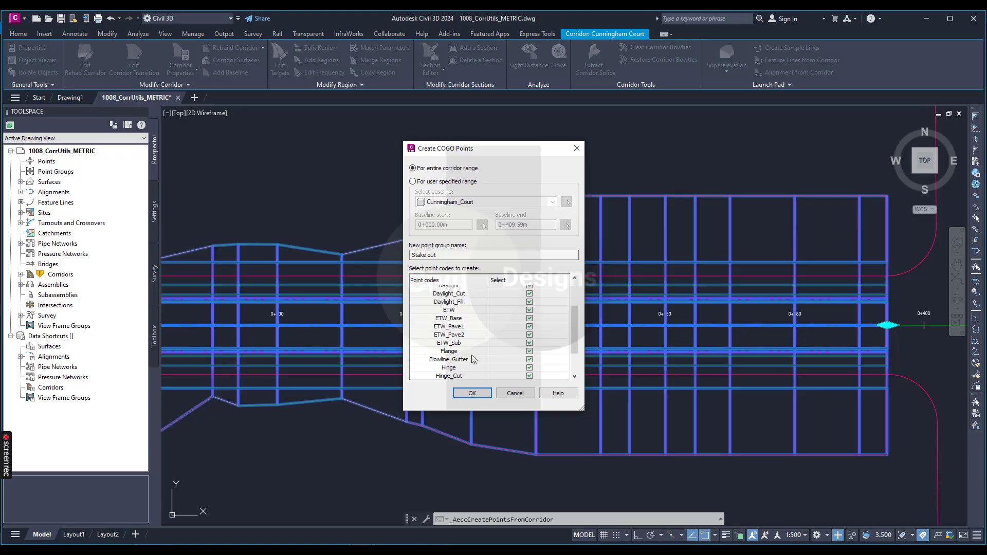
pyautogui.scroll(-2, 478, 349)
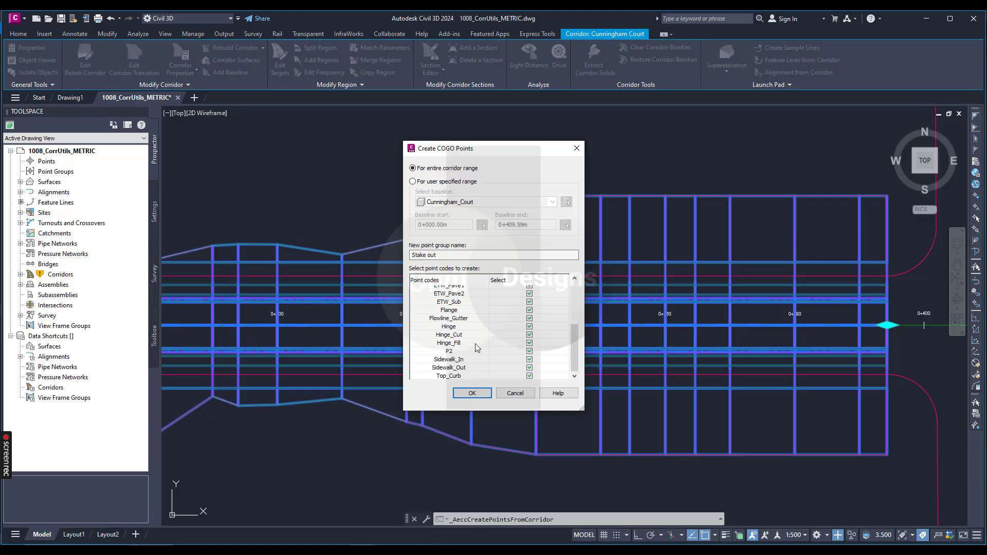
pyautogui.click(530, 376)
pyautogui.click(530, 368)
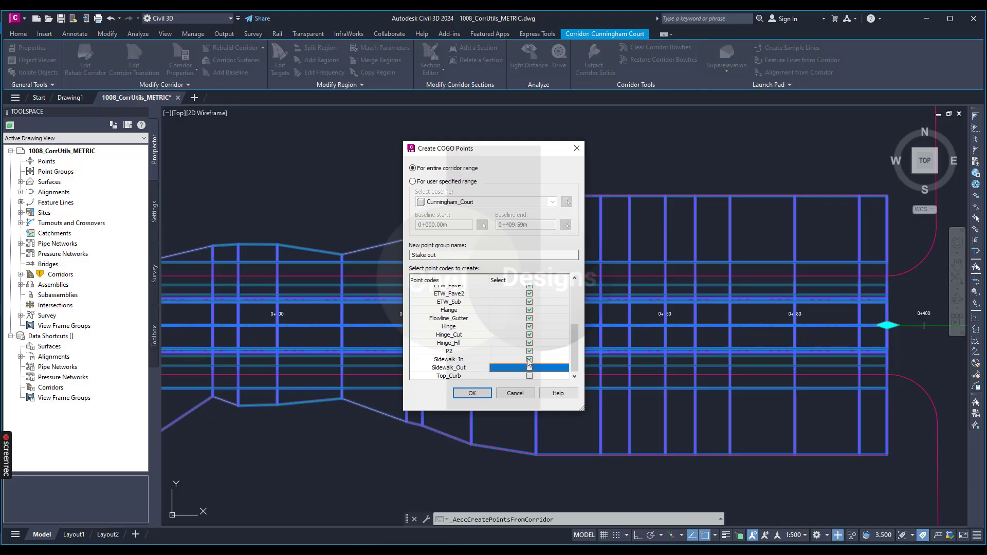
pyautogui.click(529, 359)
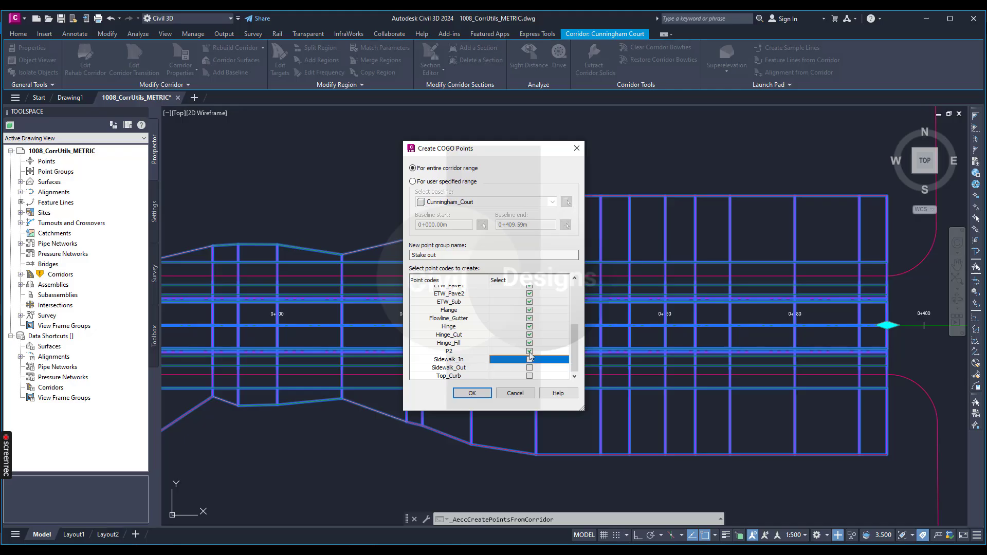
pyautogui.click(530, 351)
pyautogui.click(532, 343)
pyautogui.click(531, 333)
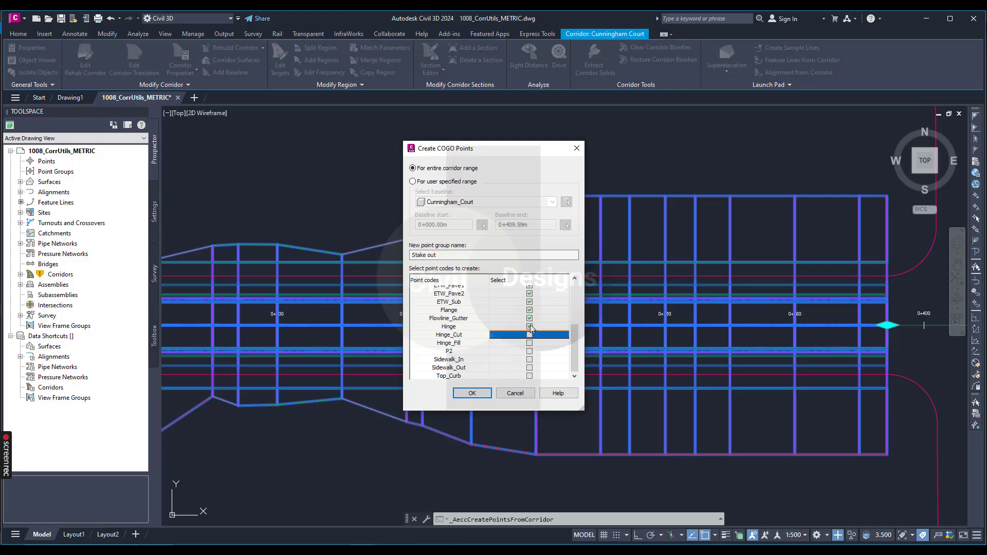
pyautogui.click(530, 327)
pyautogui.click(530, 319)
pyautogui.click(530, 311)
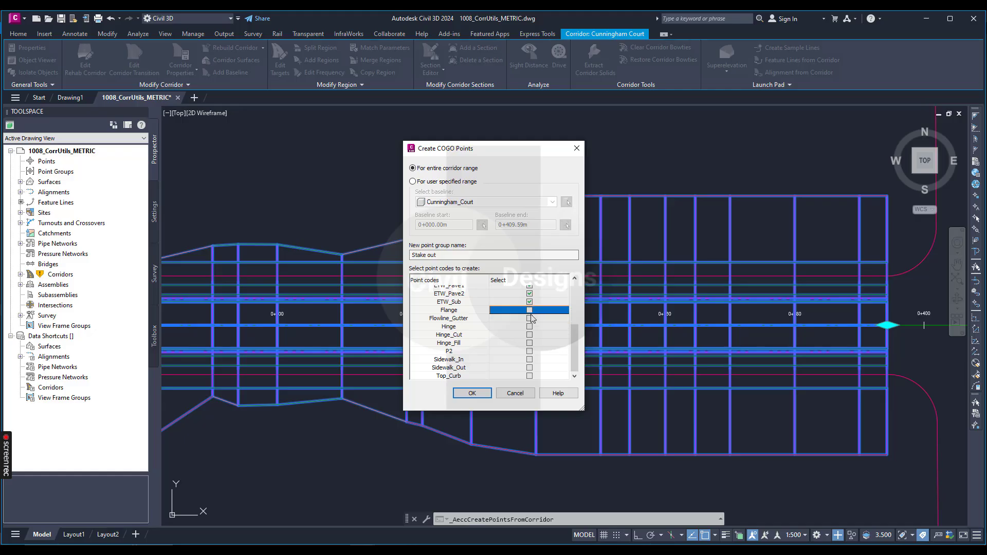
# Exclude the edge-of-travelled-way codes ETW_Base, ETW_Pave1, ETW_Pave2 and ETW_Sub, leaving ETW selected
pyautogui.scroll(1, 531, 319)
pyautogui.click(530, 300)
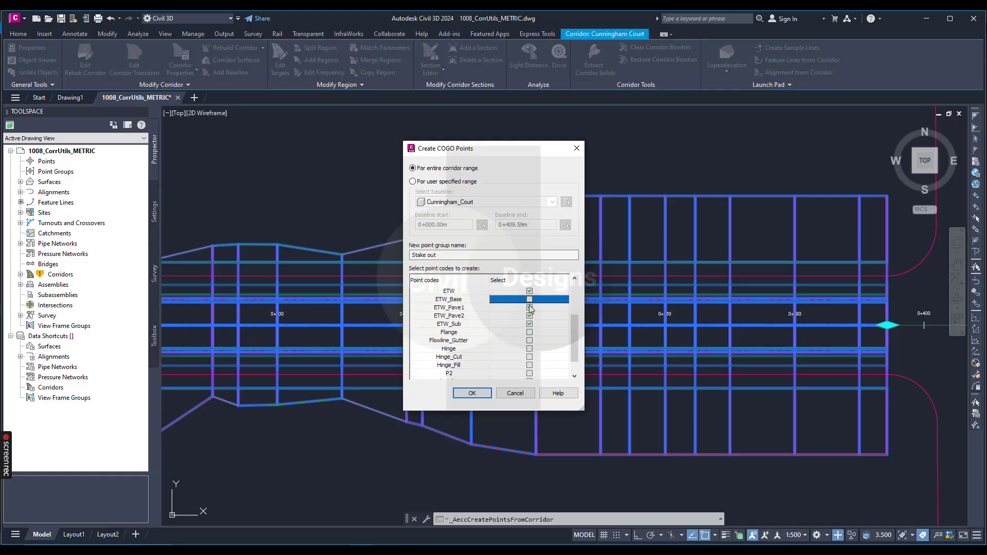
pyautogui.click(530, 307)
pyautogui.click(529, 316)
pyautogui.click(529, 324)
# Exclude the point codes Daylight_Fill and Daylight_Cut from the points to create, leaving Daylight selected
pyautogui.scroll(1, 506, 348)
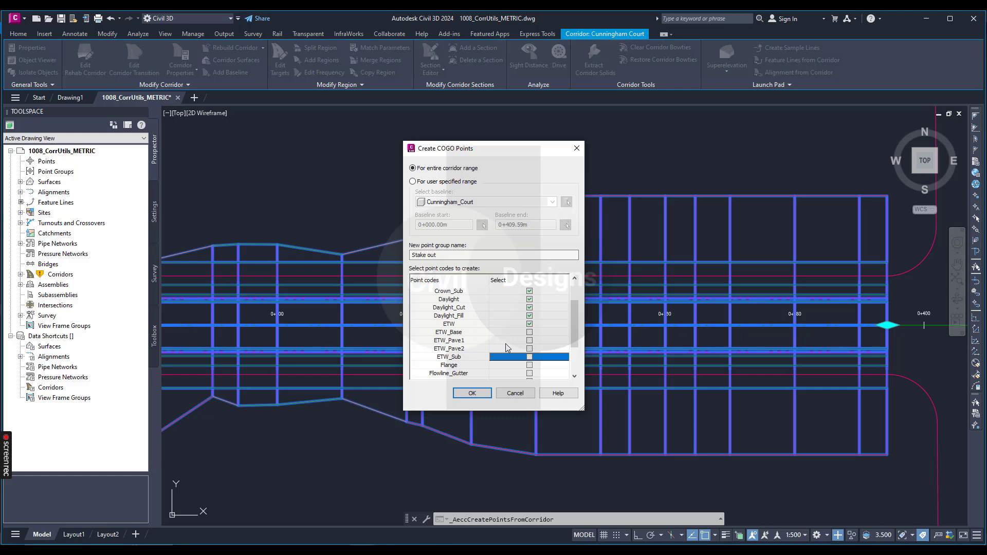
pyautogui.click(530, 316)
pyautogui.click(530, 308)
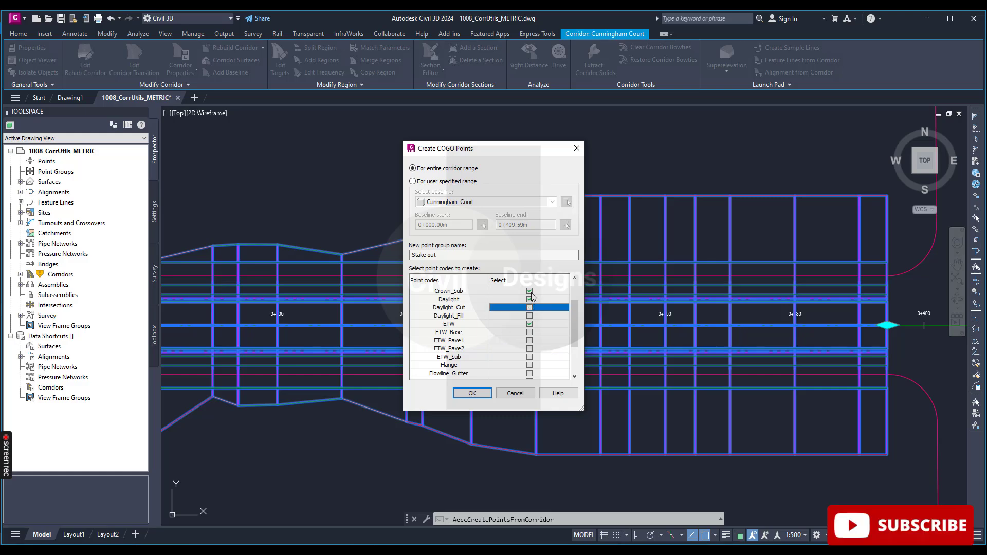
# Exclude the crown point codes Crown_Sub, Crown_Pave2, Crown_Pave1, Crown_Base and Crown from the points to create
pyautogui.click(530, 291)
pyautogui.scroll(1, 545, 312)
pyautogui.click(531, 315)
pyautogui.click(531, 308)
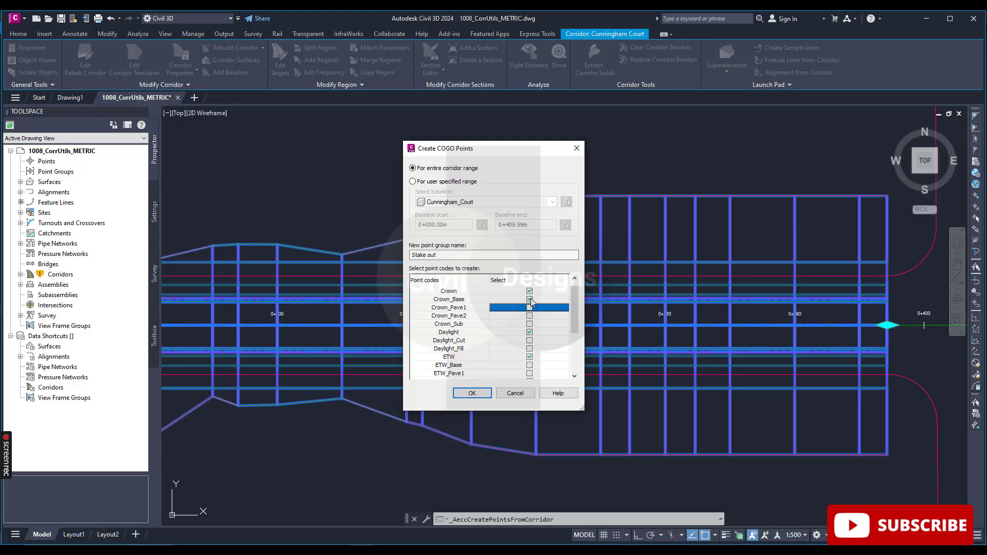
pyautogui.click(530, 299)
pyautogui.click(530, 291)
# Exclude the Back_Curb code and create the COGO points for Daylight and ETW over the entire corridor range
pyautogui.scroll(1, 532, 299)
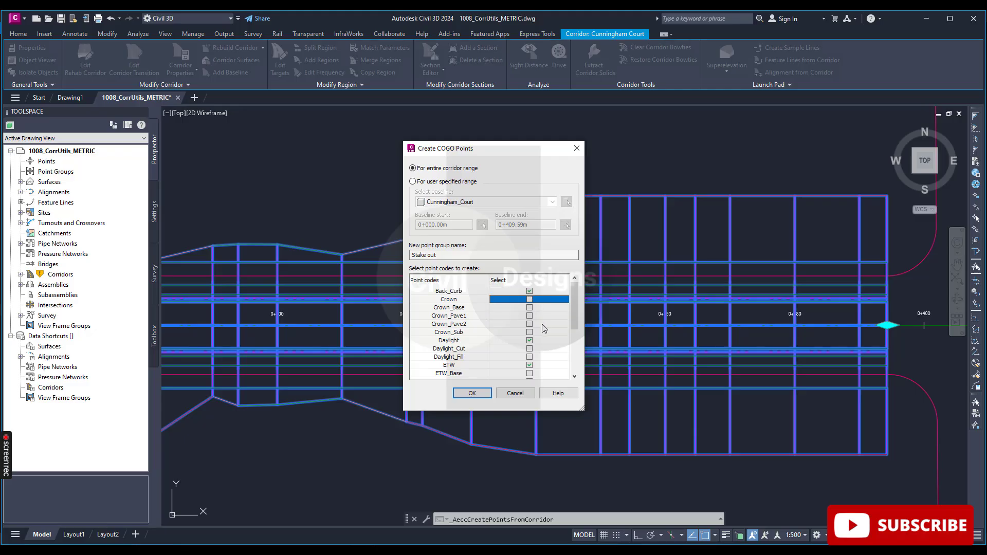
pyautogui.click(531, 292)
pyautogui.click(473, 393)
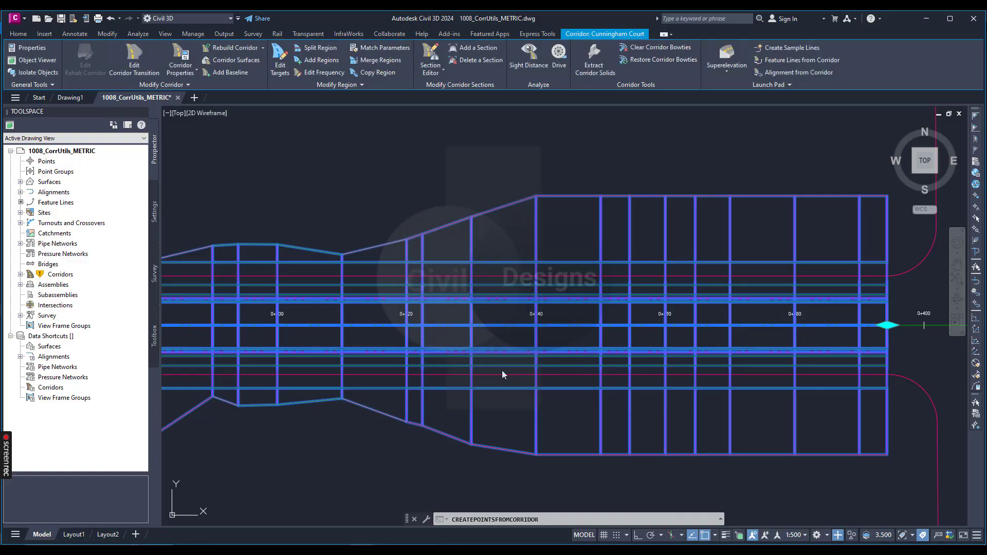
# Clear the corridor selection and examine the labels of the new Daylight and ETW points around station 0+340
pyautogui.scroll(-5, 617, 326)
pyautogui.press('Escape')
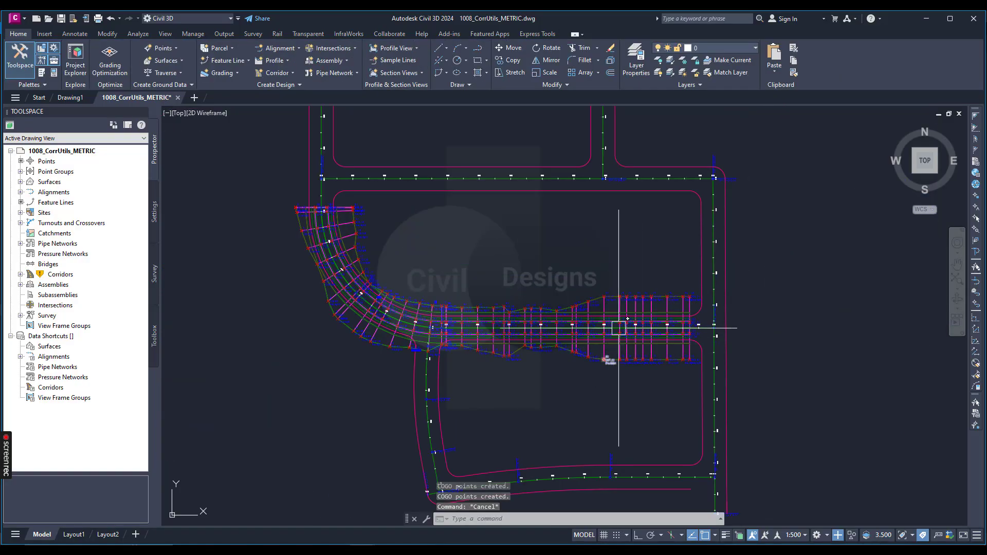
pyautogui.scroll(8, 630, 255)
pyautogui.scroll(-5, 516, 230)
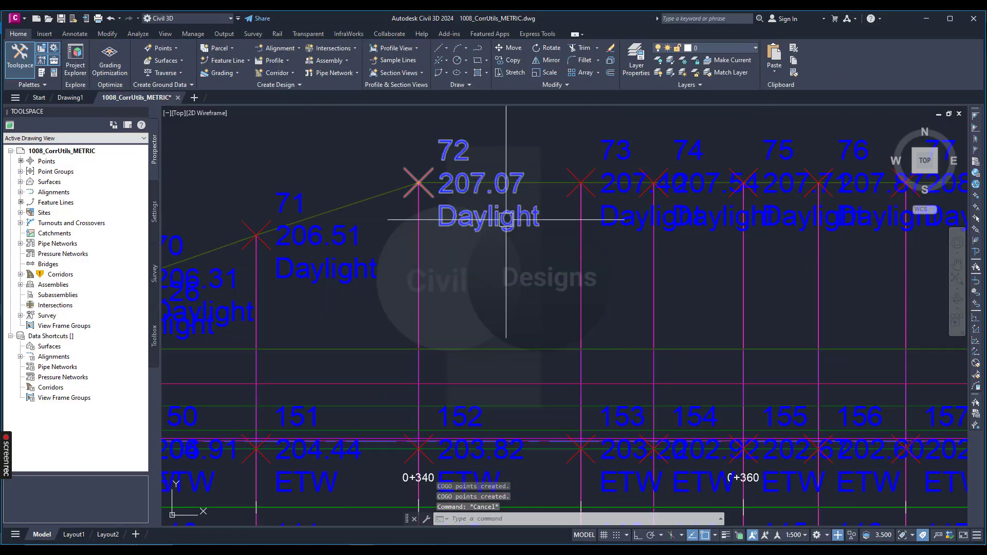
pyautogui.scroll(4, 512, 339)
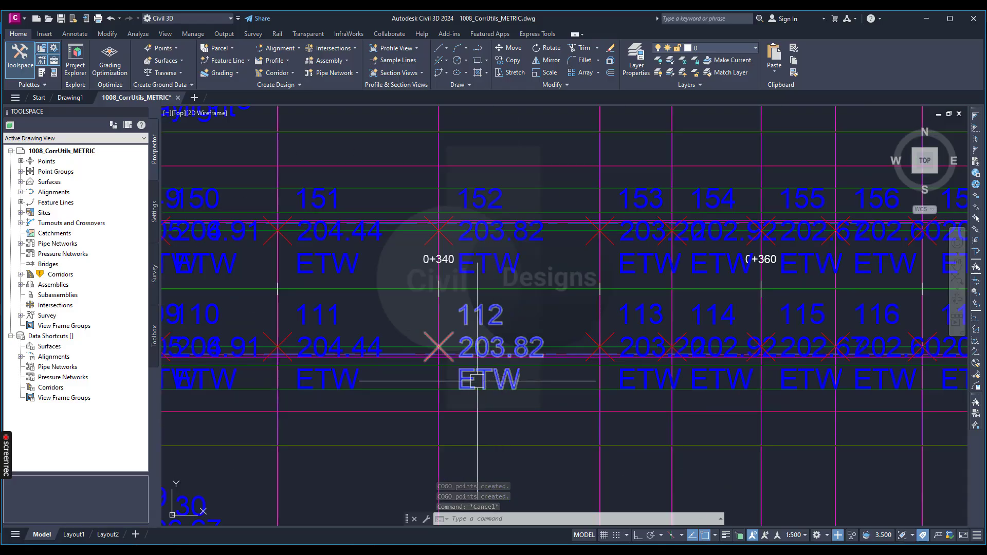
pyautogui.scroll(-4, 564, 324)
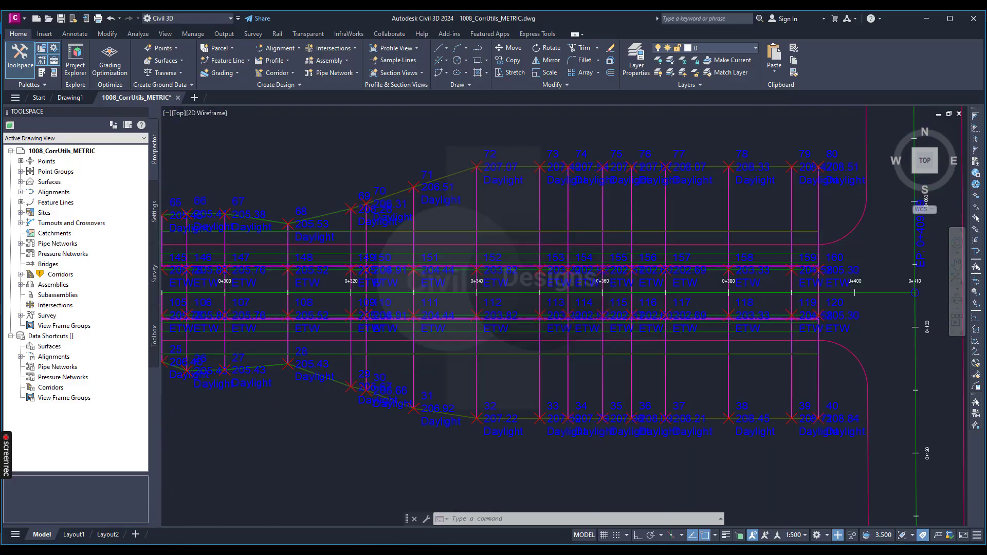
pyautogui.scroll(-3, 568, 319)
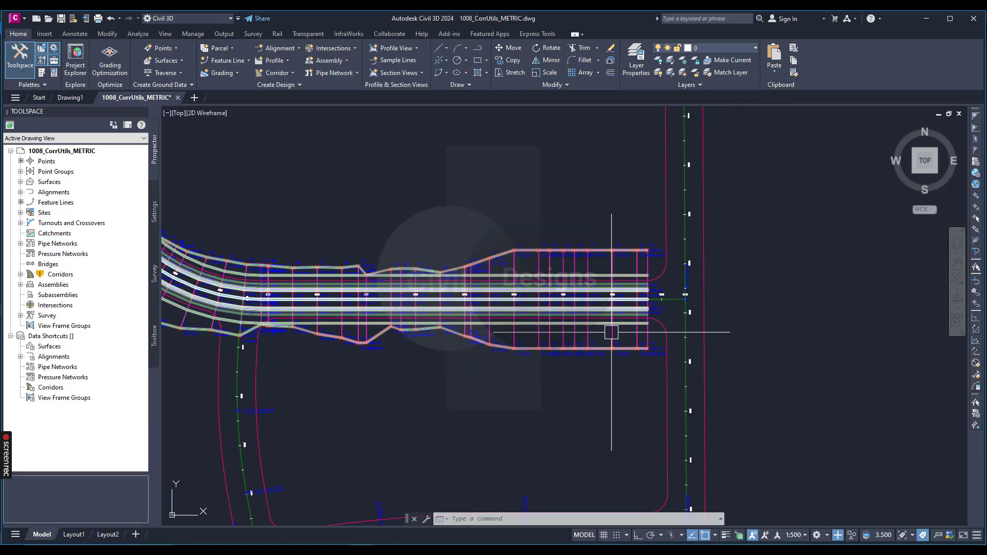
# Select the Stake out point group in the drawing's point groups and open its point export settings
pyautogui.click(20, 171)
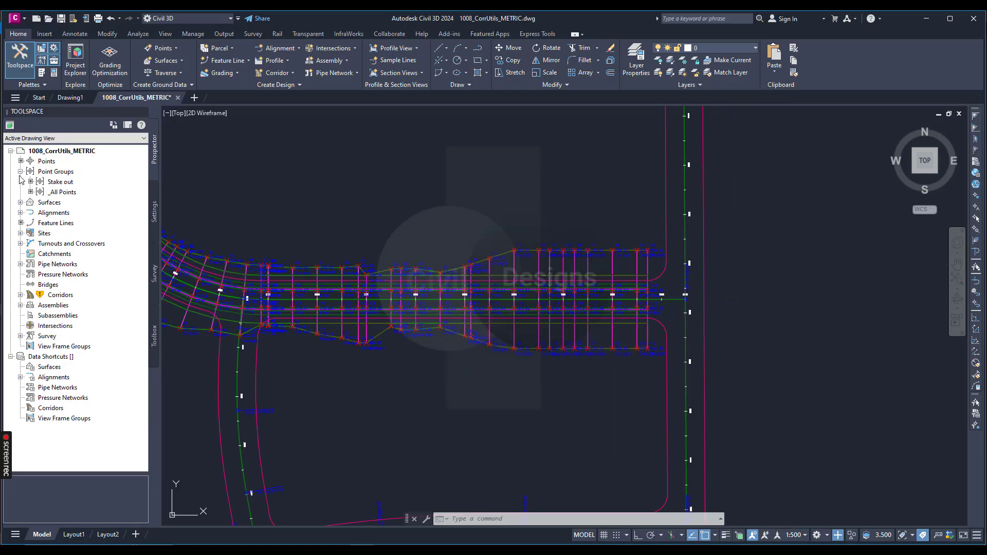
pyautogui.click(60, 182)
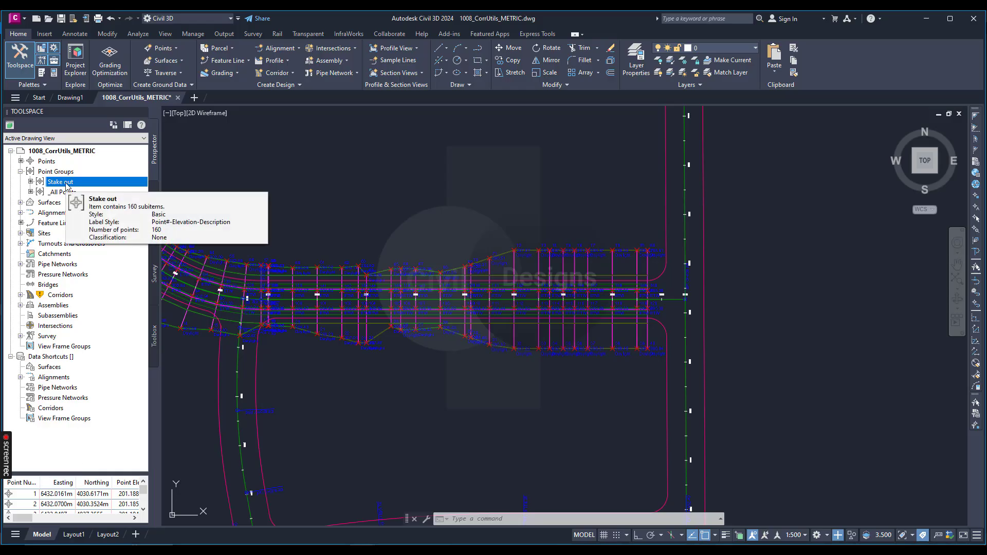
pyautogui.rightClick(66, 184)
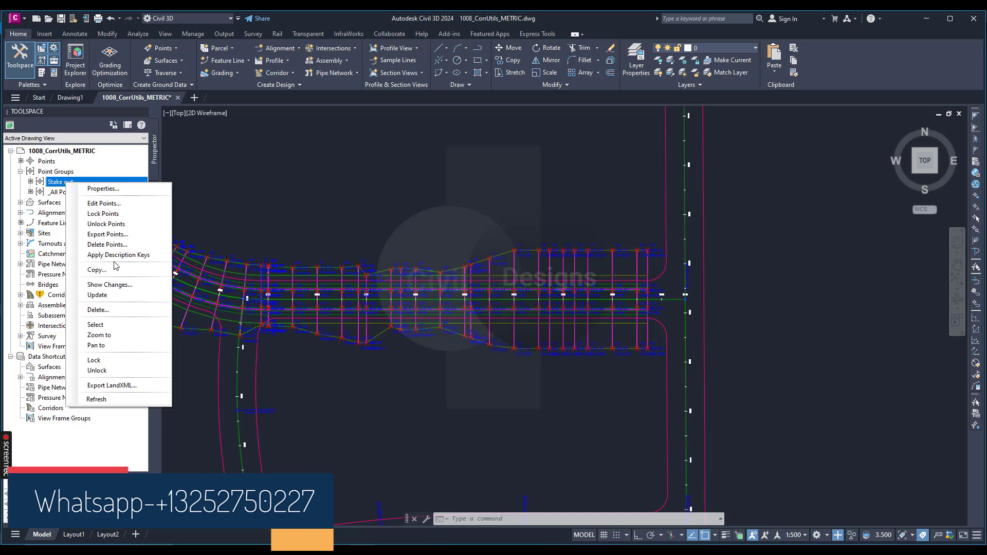
pyautogui.click(123, 234)
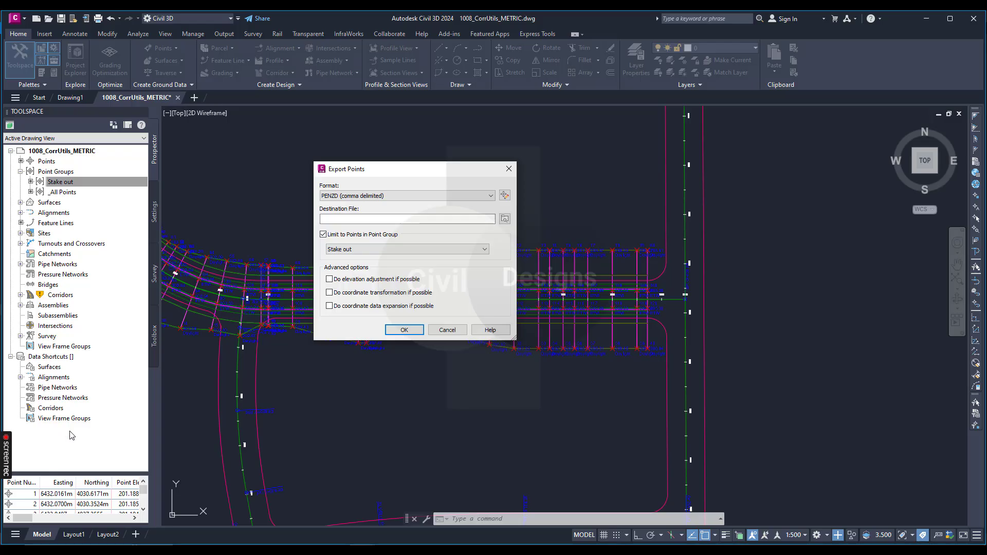
pyautogui.click(288, 551)
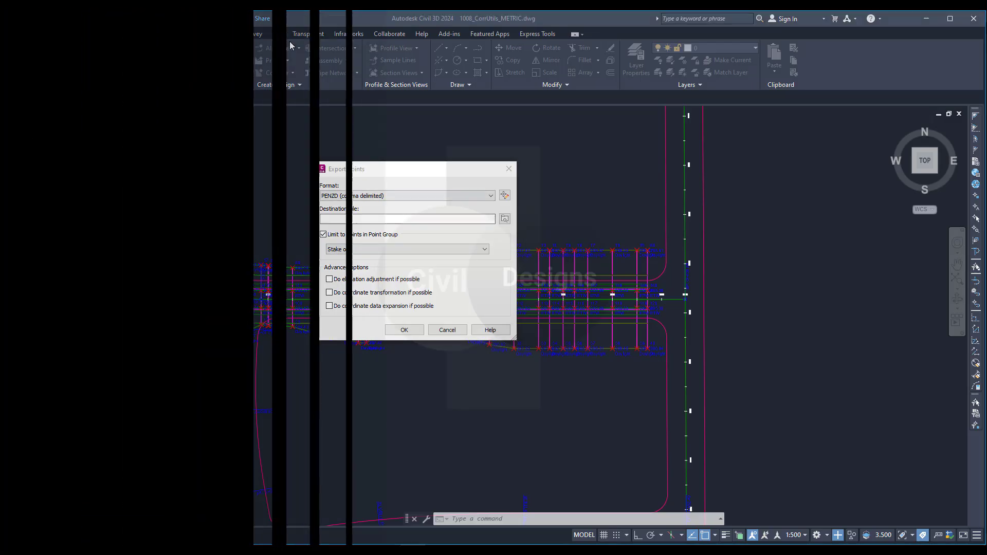